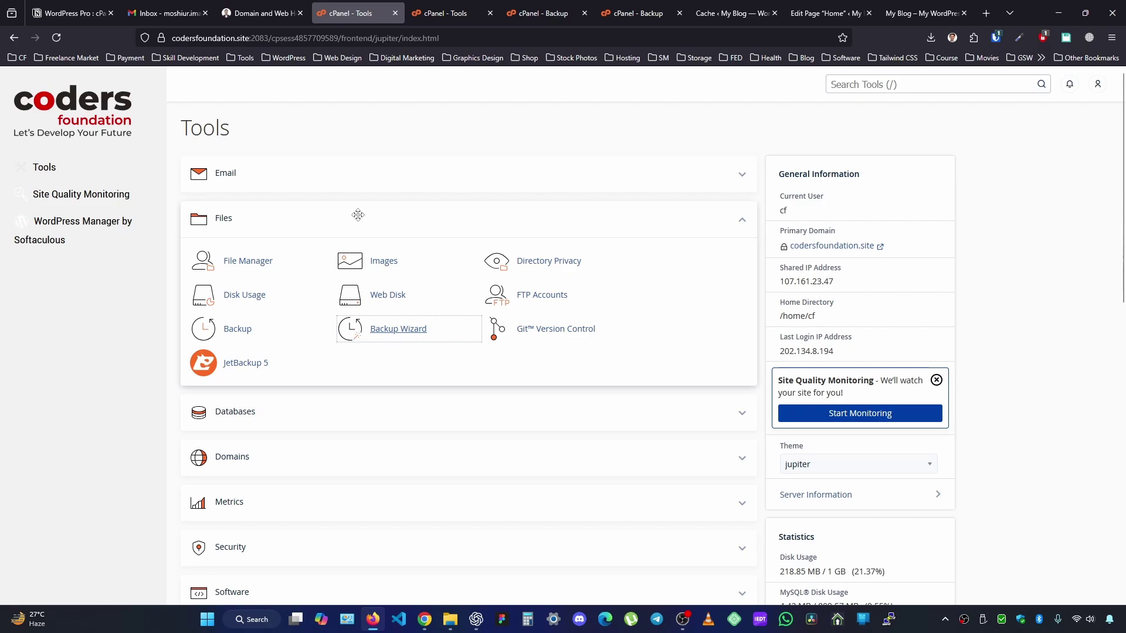
Step: Open the cPanel Backup tool in a new tab and close the leftover cPanel Tools and Backup tabs
scroll(293, 193, "down", 1)
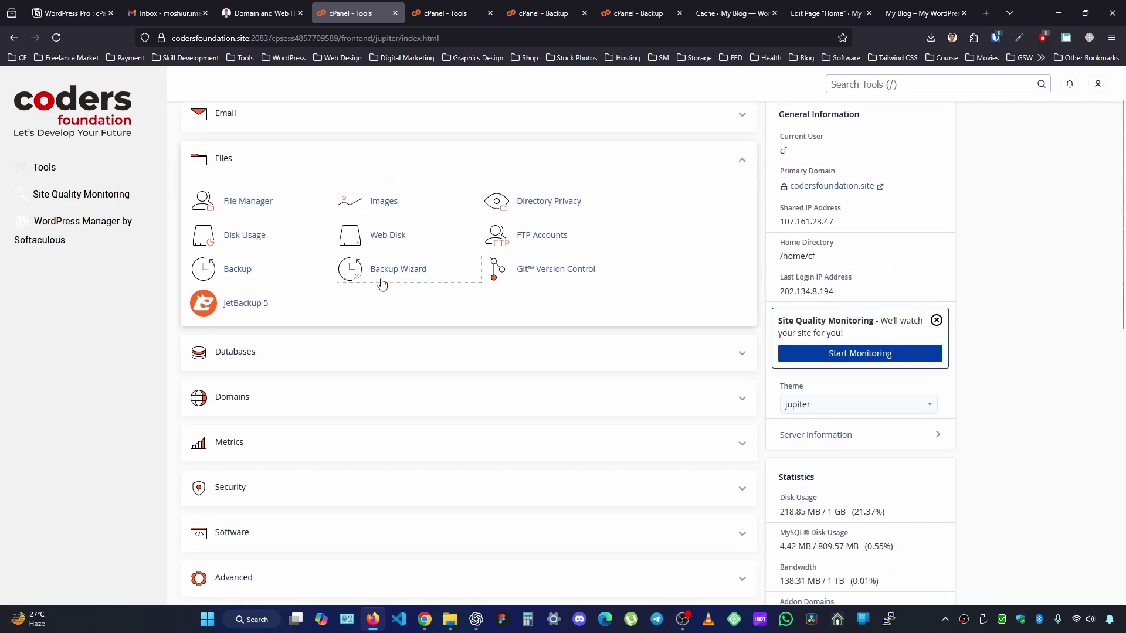
right_click(224, 269)
left_click(252, 277)
left_click(469, 19)
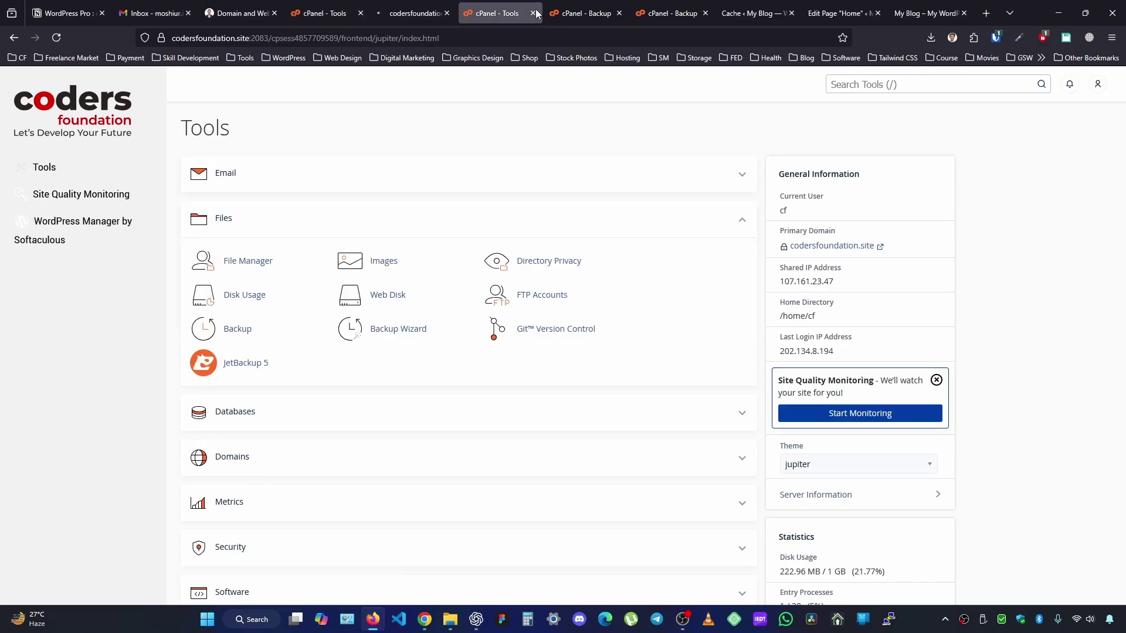
left_click(532, 13)
left_click(532, 13)
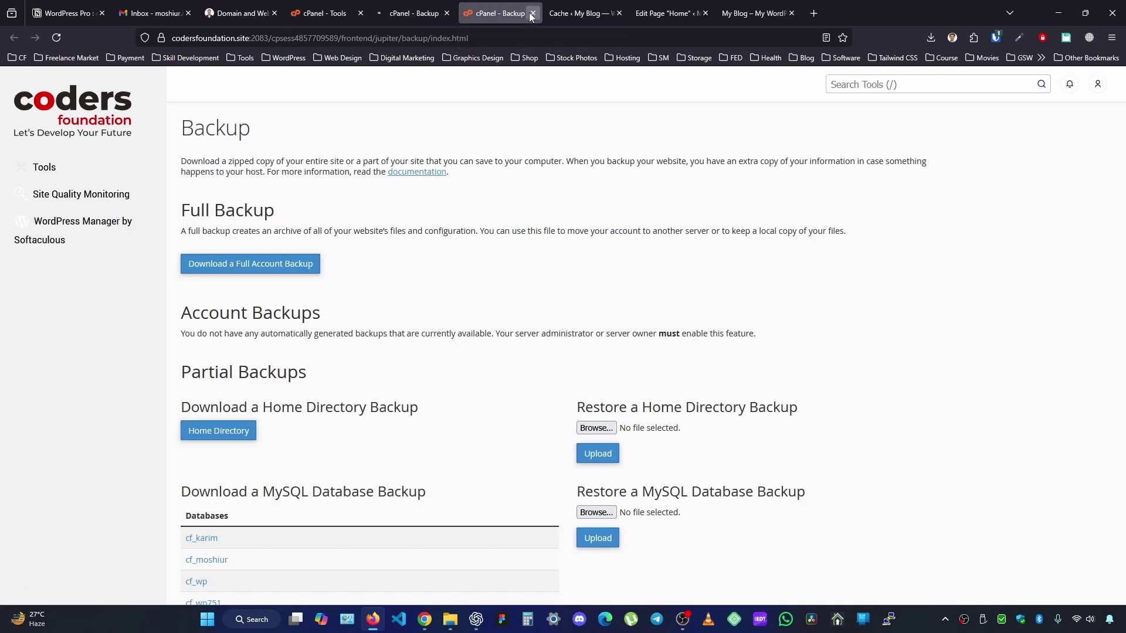
left_click(532, 13)
Step: Load the WordPress dashboard in the LiteSpeed Cache tab and close the Edit Page and My Blog tabs
left_click(47, 104)
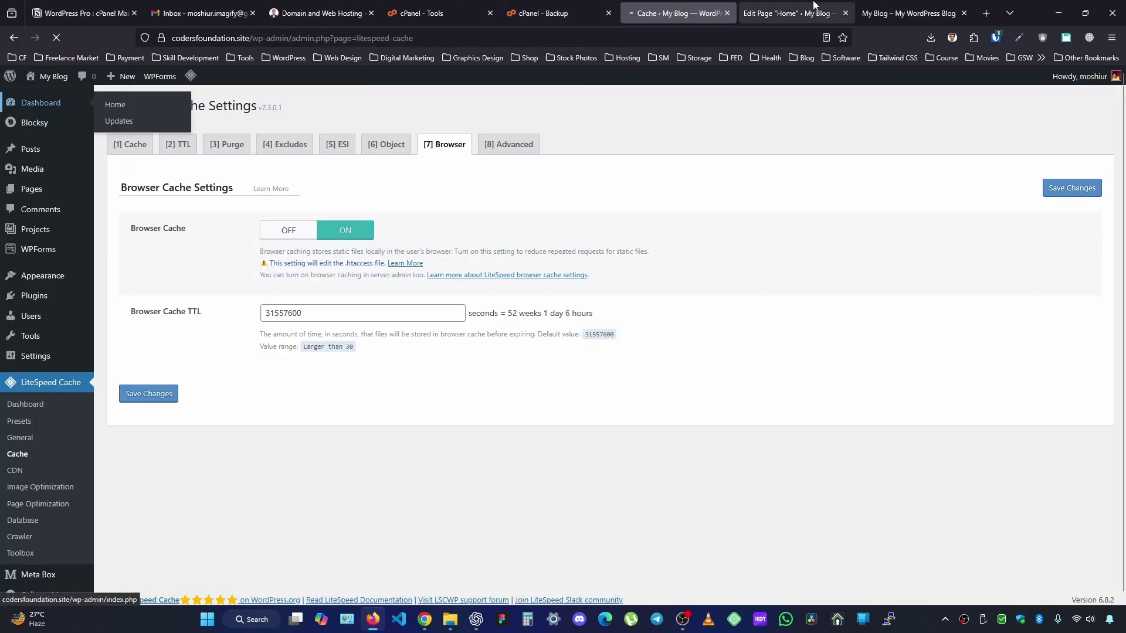
left_click(848, 14)
left_click(848, 13)
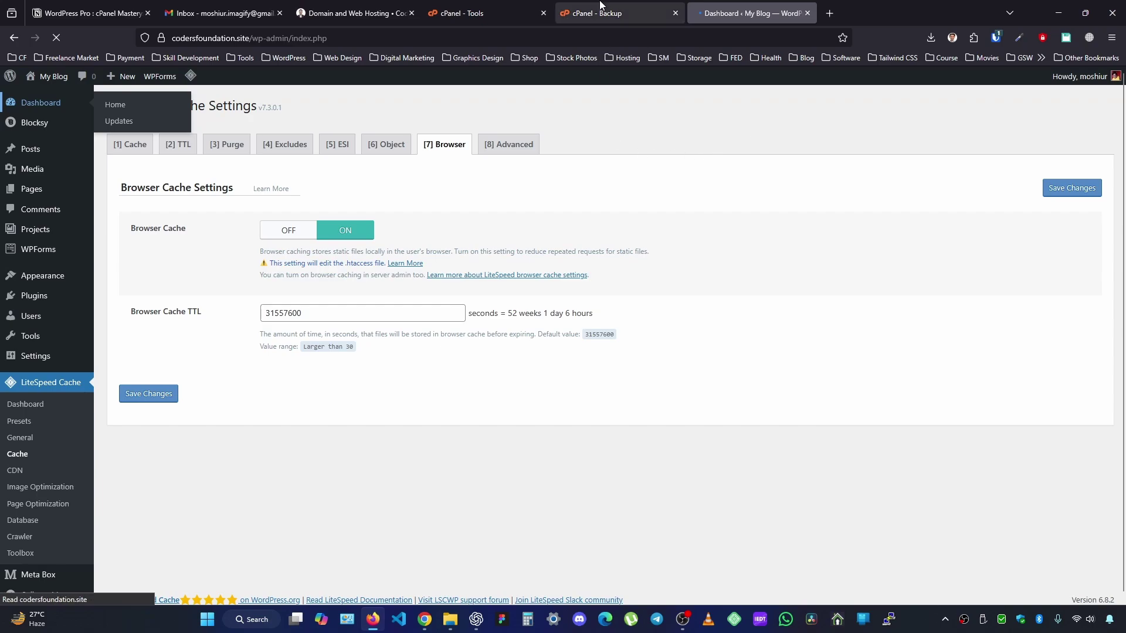
Step: Examine the Full Backup description on the cPanel Backup page, covering moving an account to another server and keeping a local copy
left_click(616, 13)
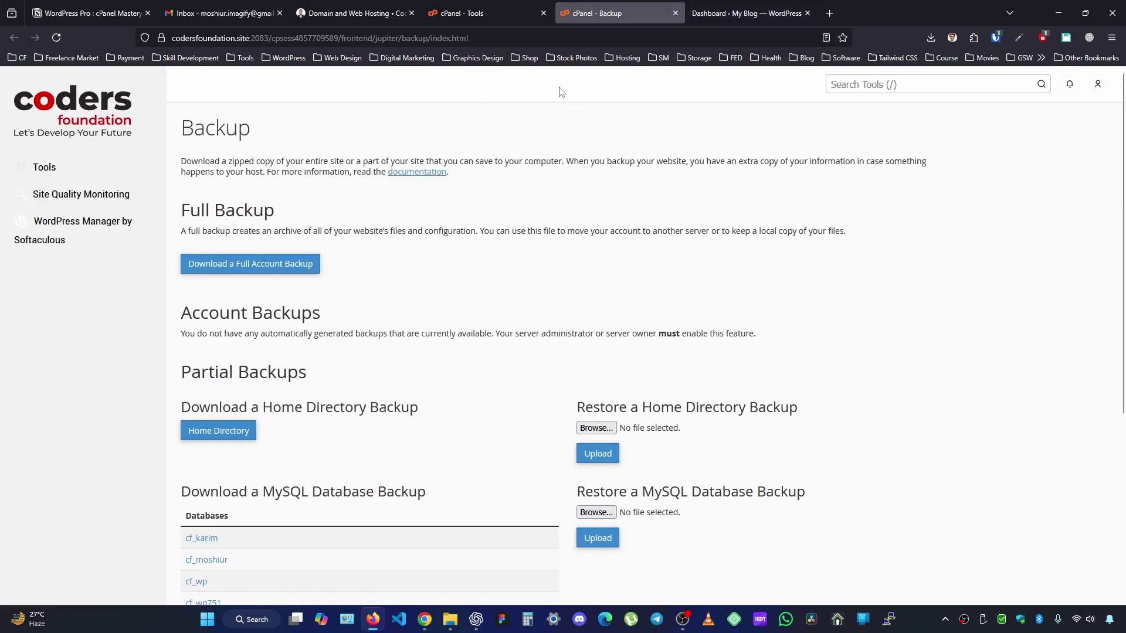
left_click_drag(184, 210, 282, 215)
left_click(371, 252)
left_click(491, 10)
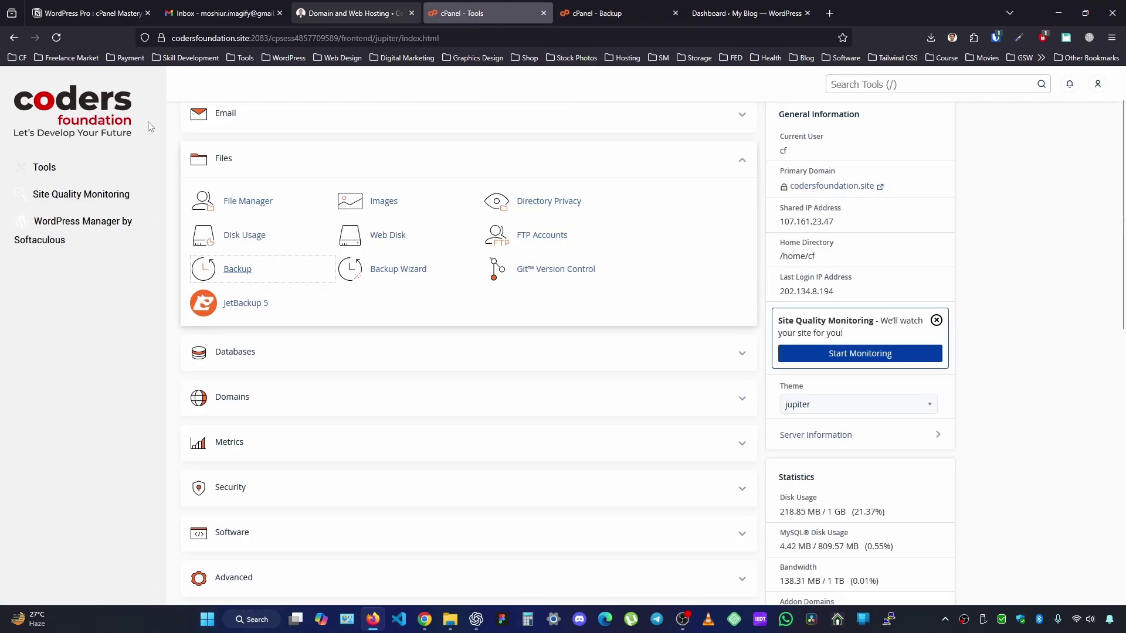
left_click(593, 9)
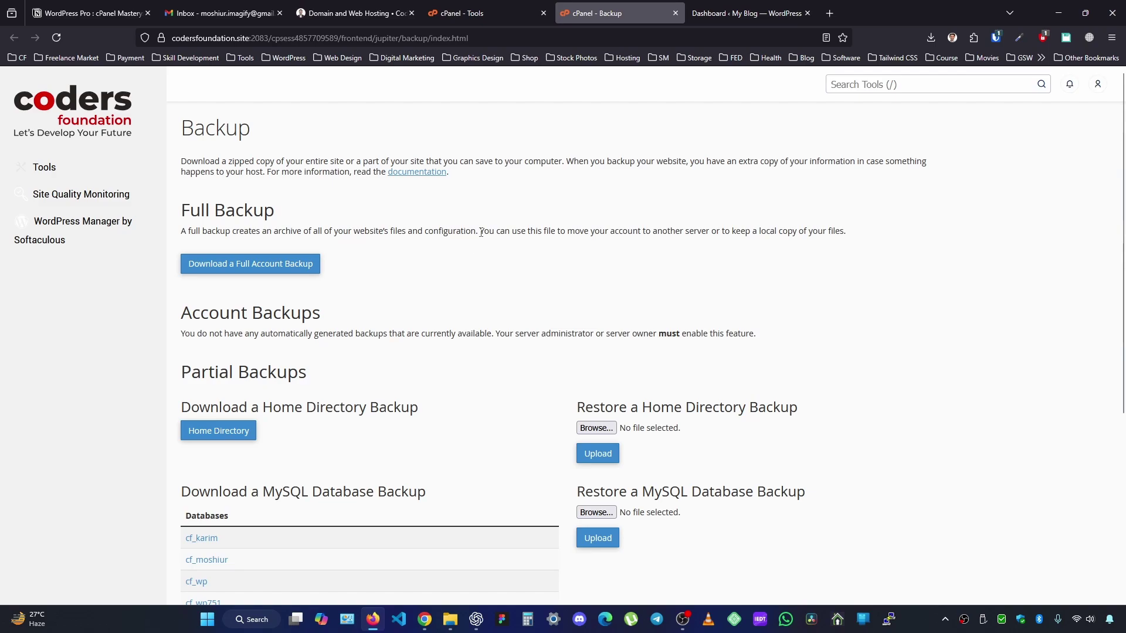
left_click_drag(482, 233, 707, 234)
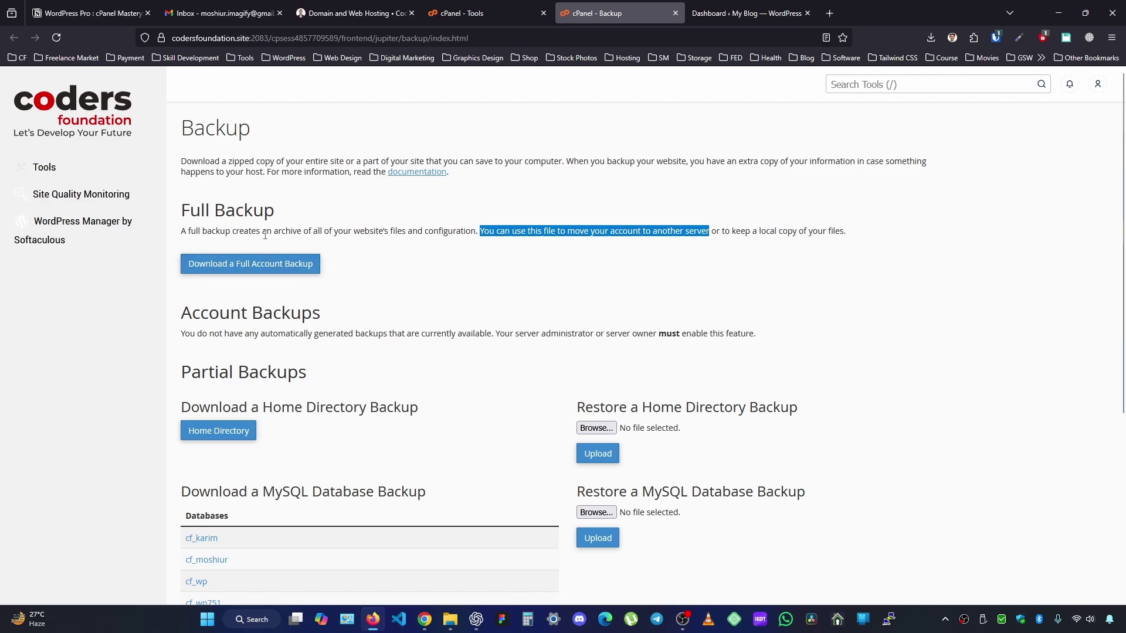
left_click(351, 13)
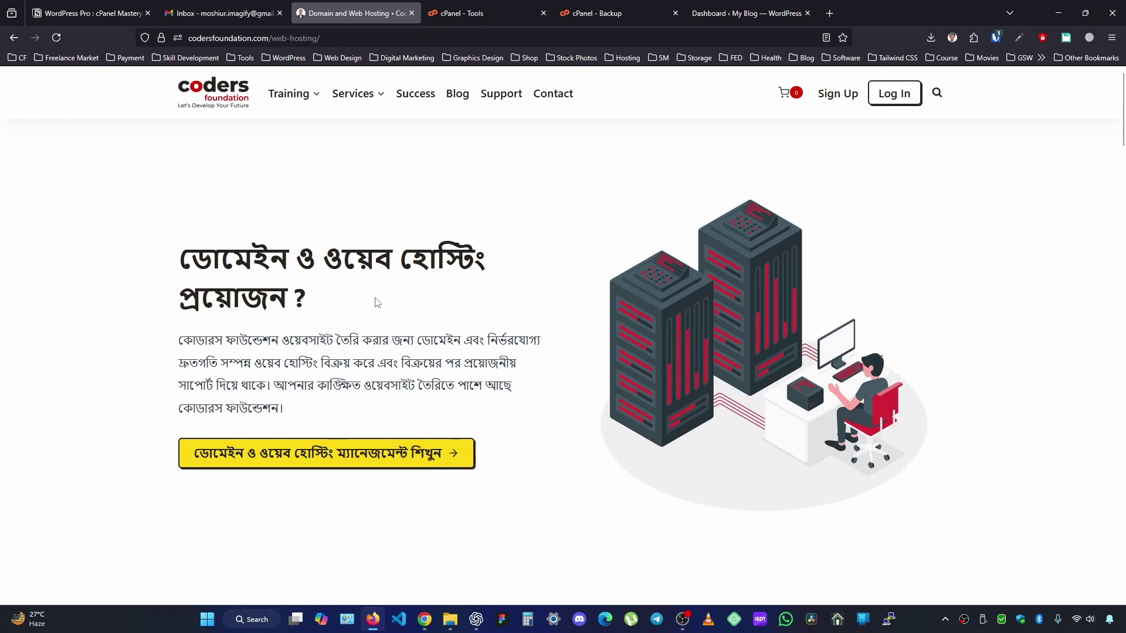
left_click(598, 12)
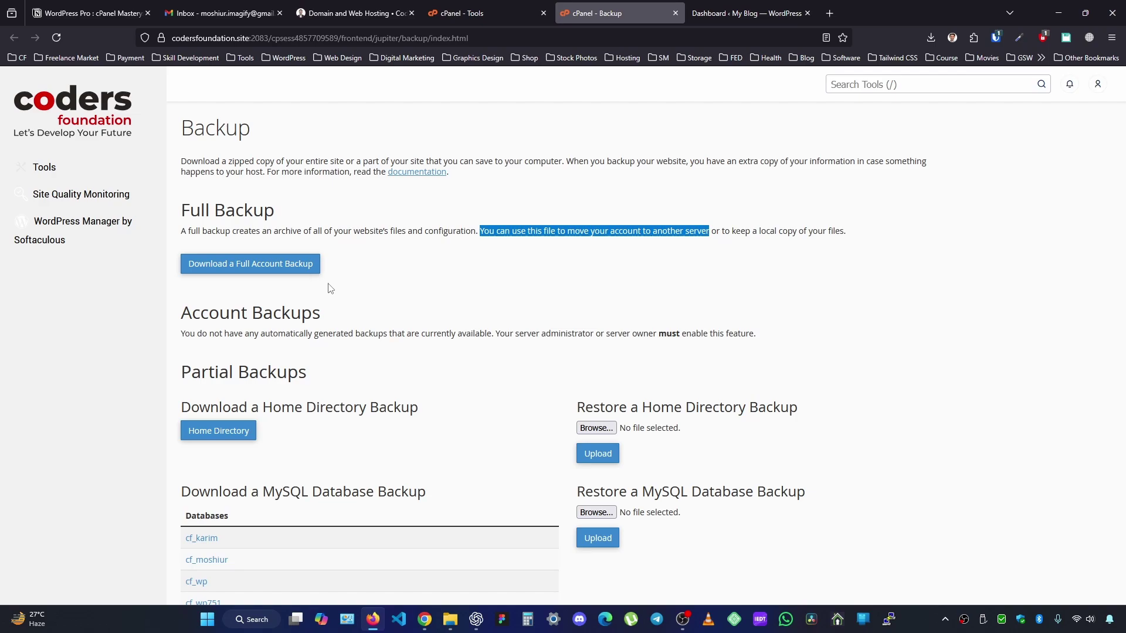
left_click(548, 275)
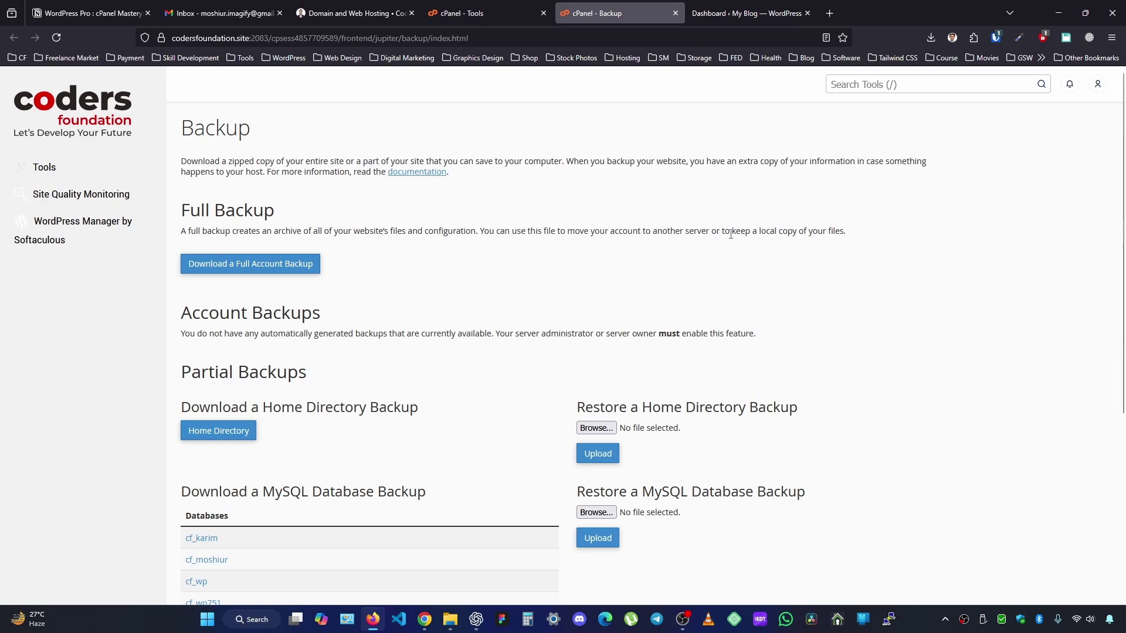
left_click_drag(740, 233, 849, 237)
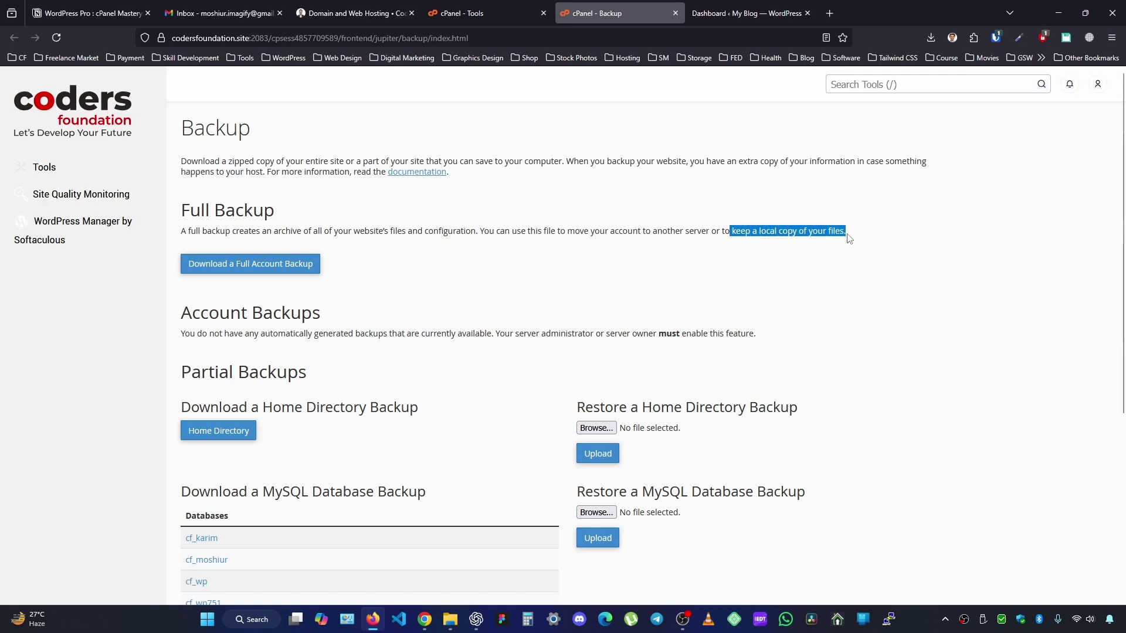
left_click(812, 258)
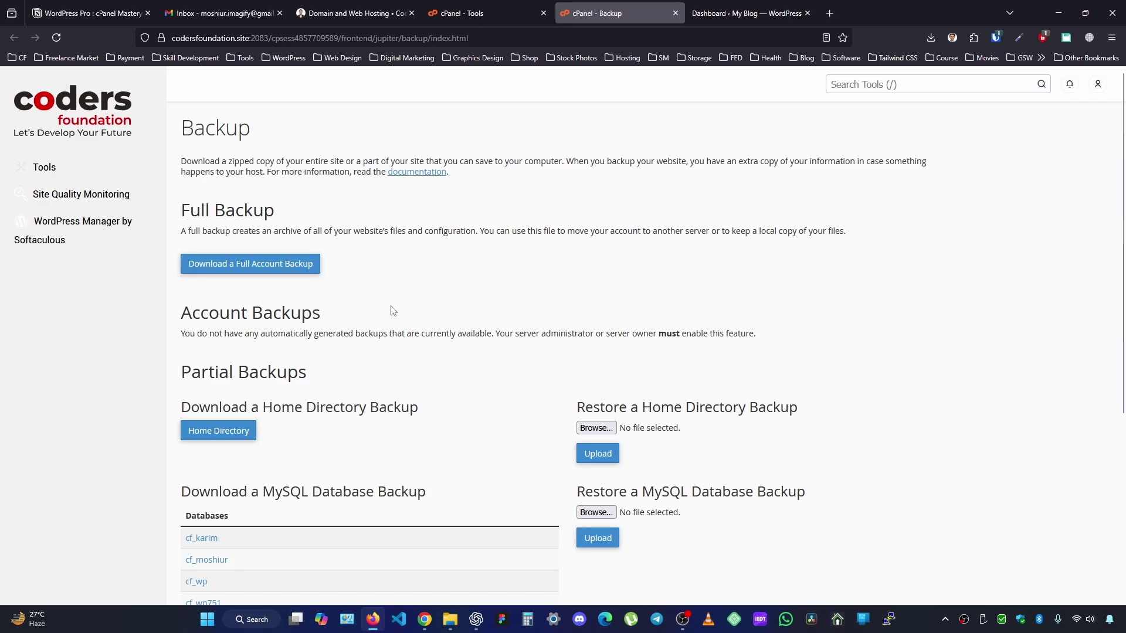
Step: Generate a full account backup to the Home Directory with email notification, and return to the list of available backups
left_click(232, 263)
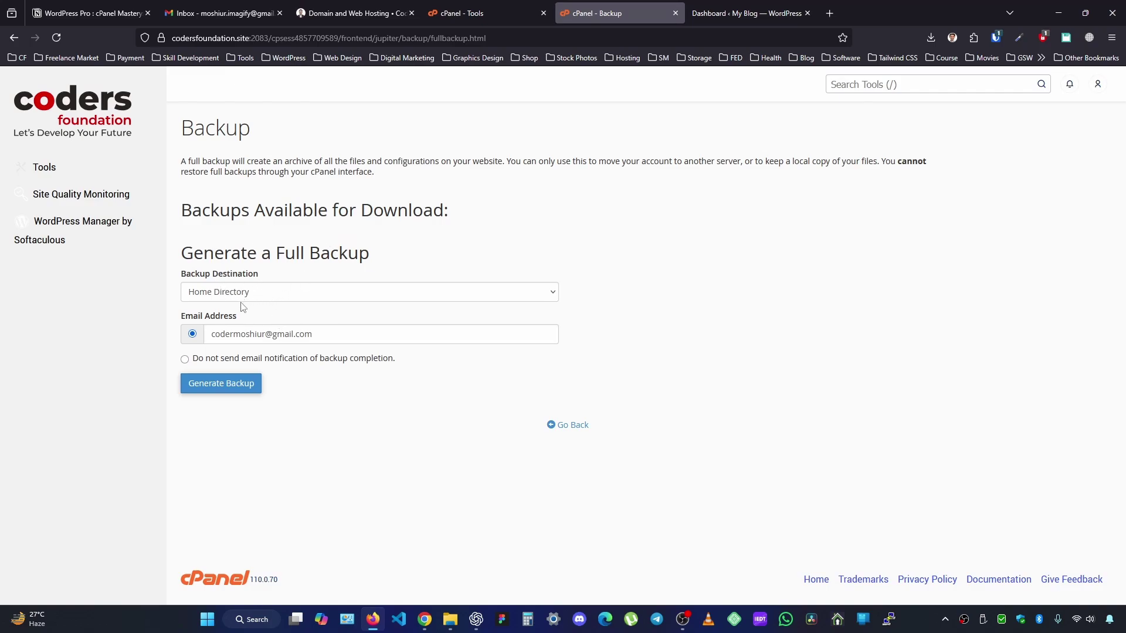
left_click(239, 300)
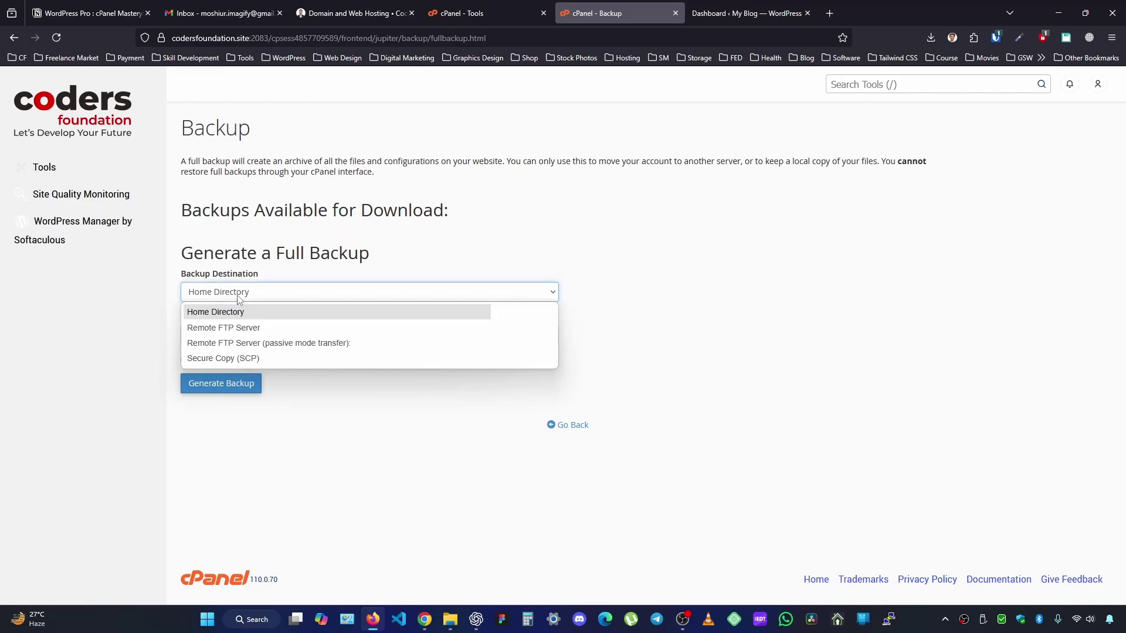
left_click(173, 299)
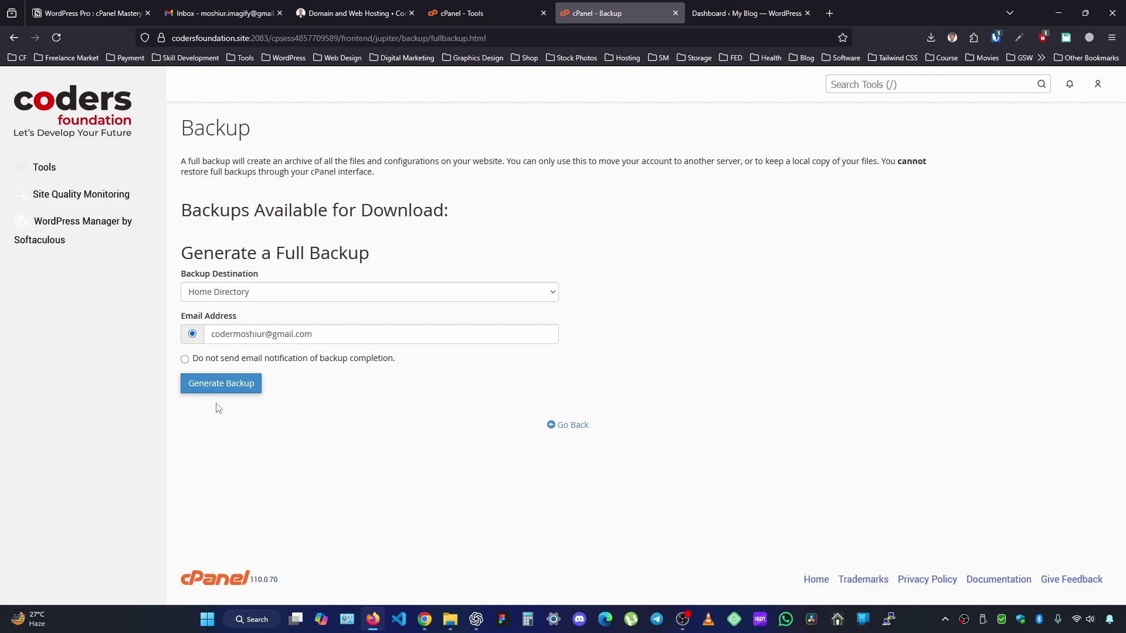
left_click(218, 388)
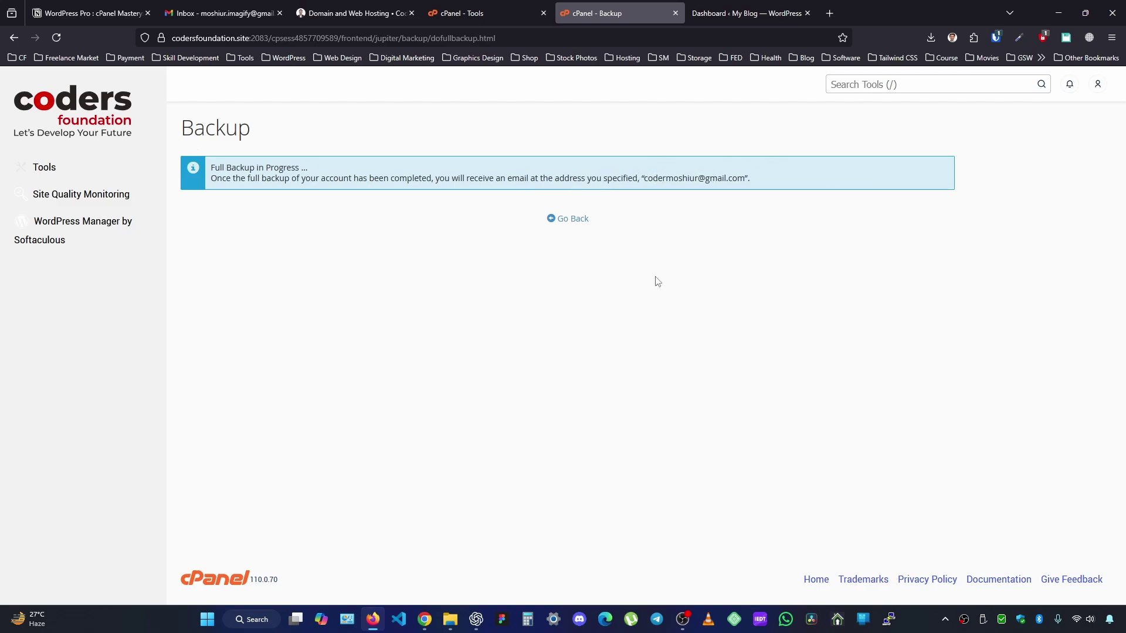
left_click(572, 222)
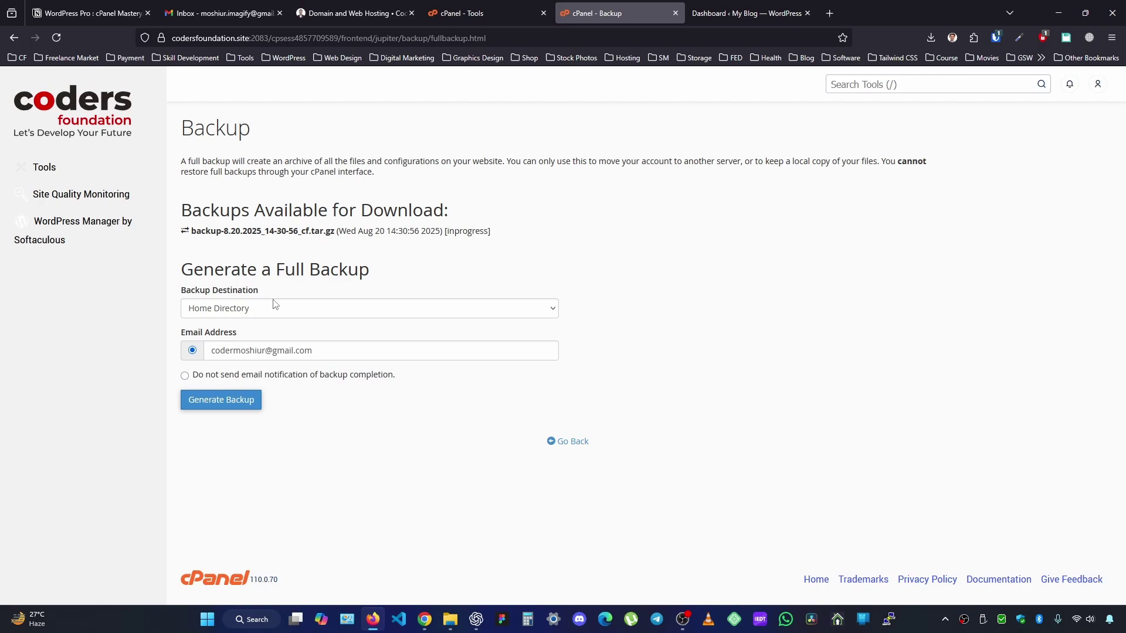
Step: Search the cPanel tools for "file", open File Manager and select backup-8.20.2025_14-30-56_cf.tar.gz in the home directory
left_click(463, 13)
left_click(862, 85)
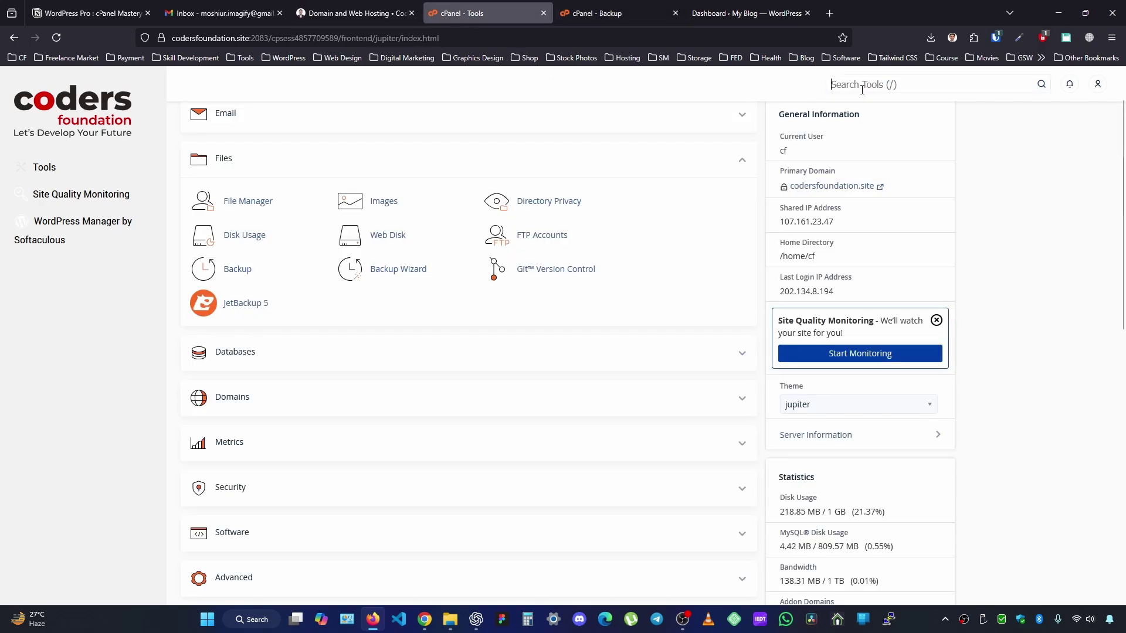
type("file")
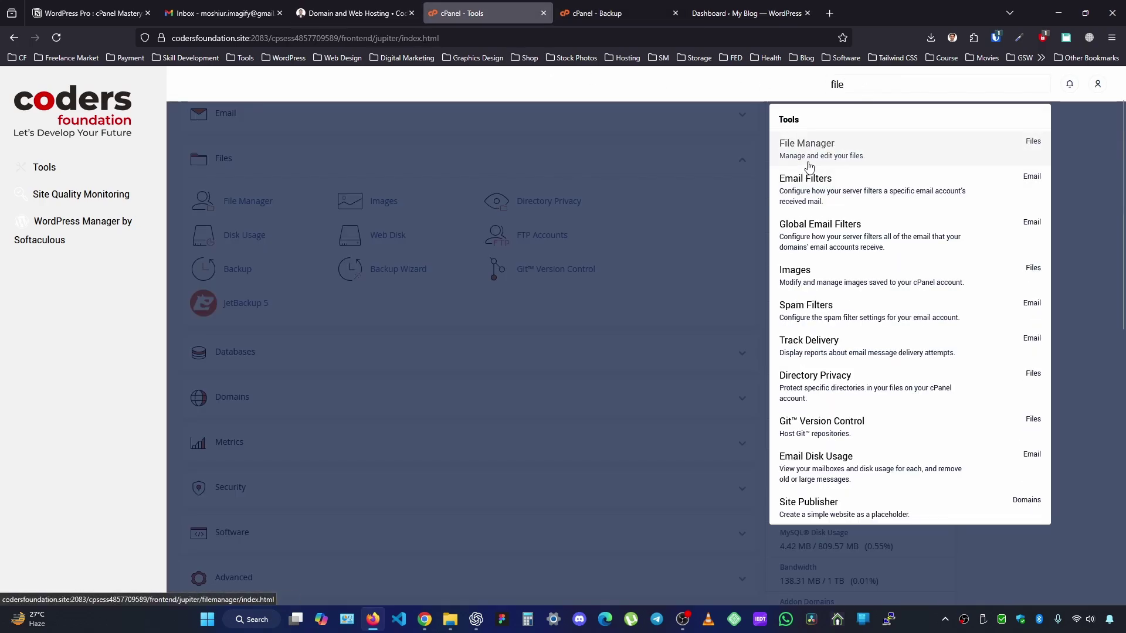
left_click(808, 167)
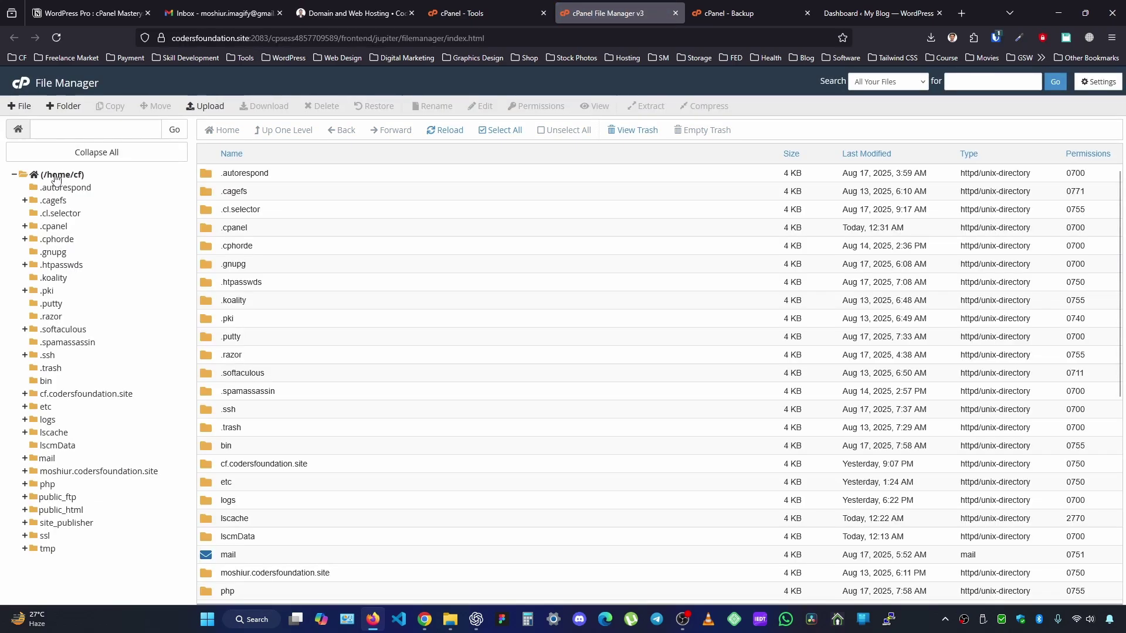
left_click(53, 175)
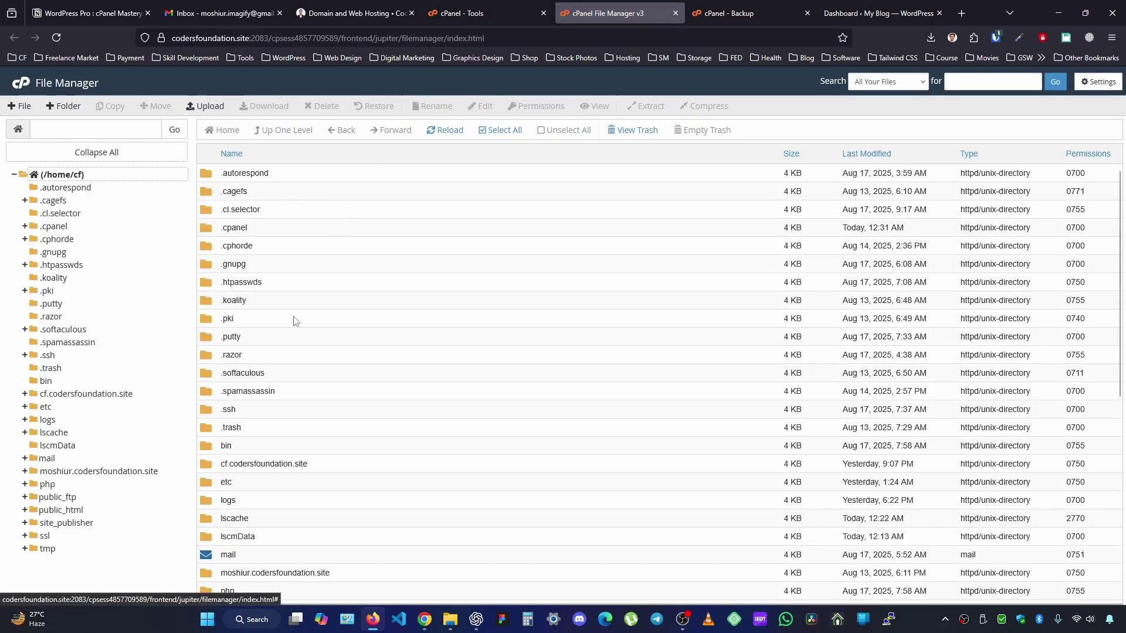
scroll(395, 302, "down", 6)
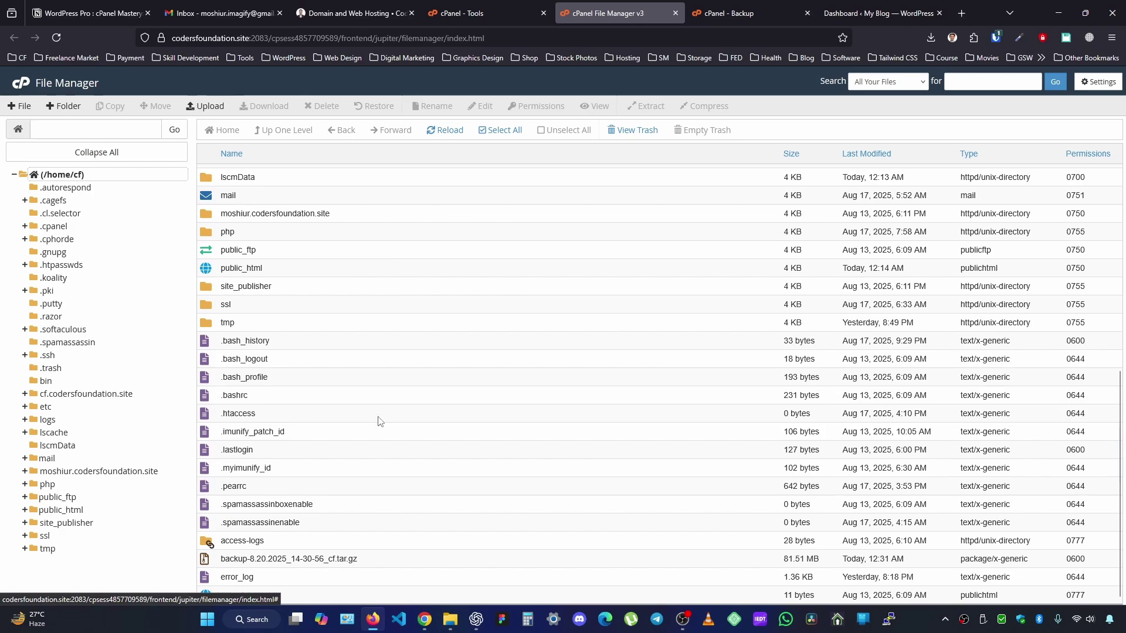
left_click(373, 560)
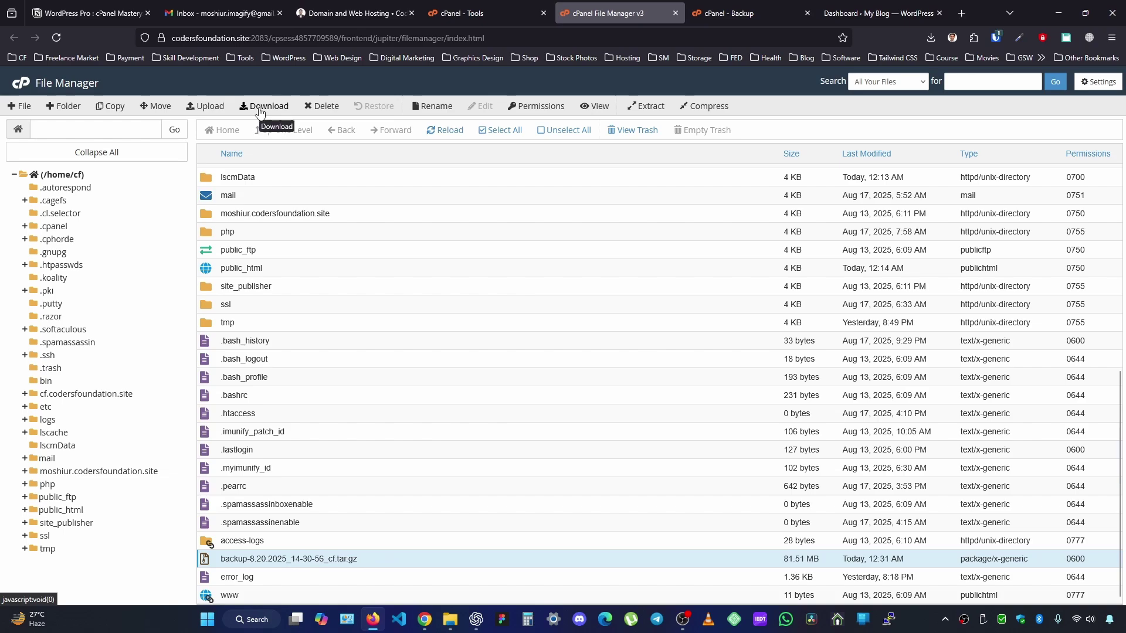
Step: Start downloading backup-8.20.2025_14-30-56_cf.tar.gz from the refreshed list of available backups and cancel the transfer
left_click(790, 6)
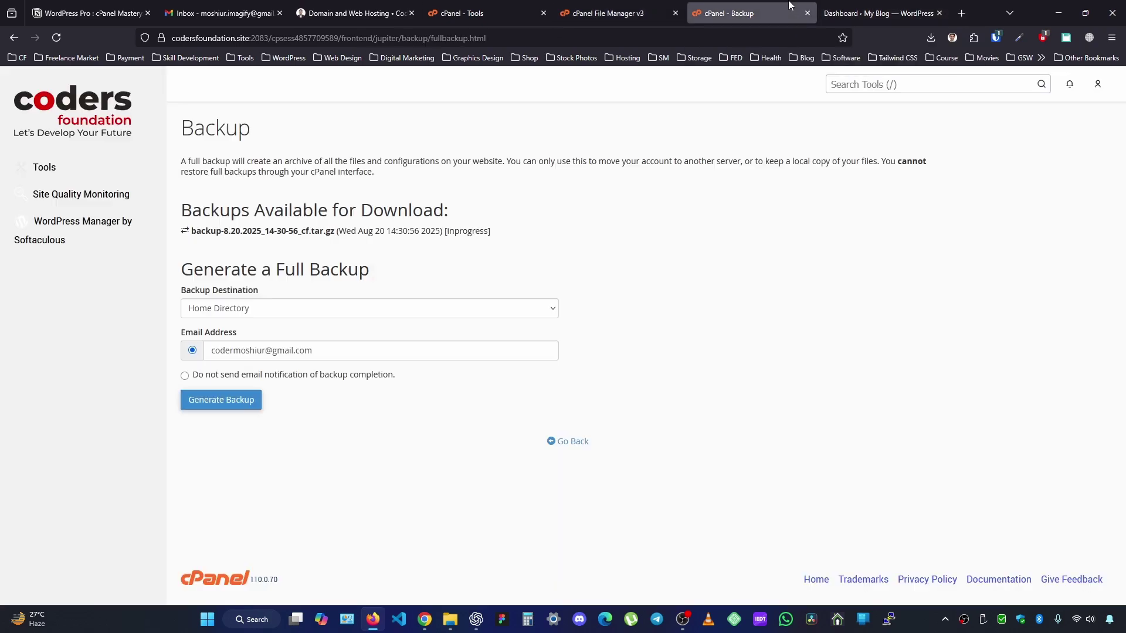
left_click(56, 37)
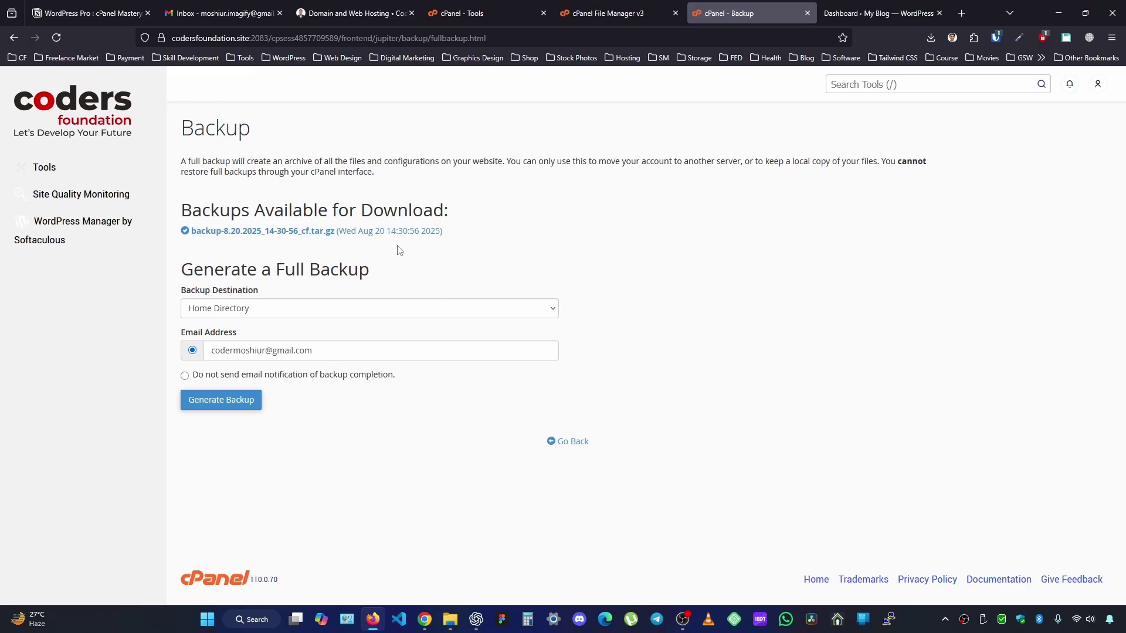
left_click(260, 235)
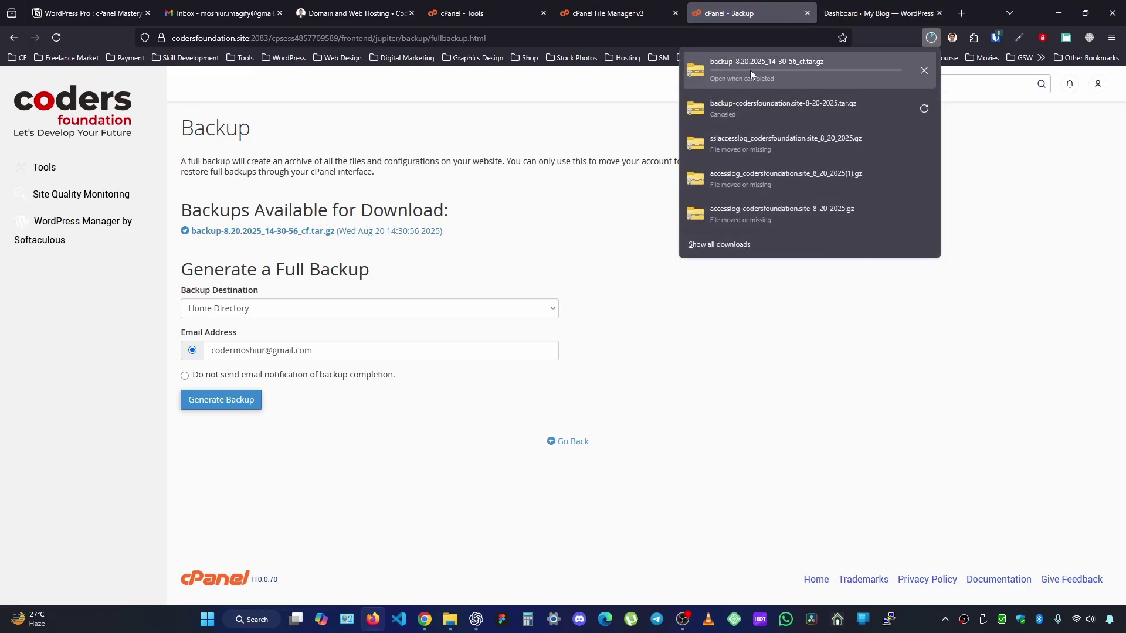
left_click(923, 70)
left_click(783, 364)
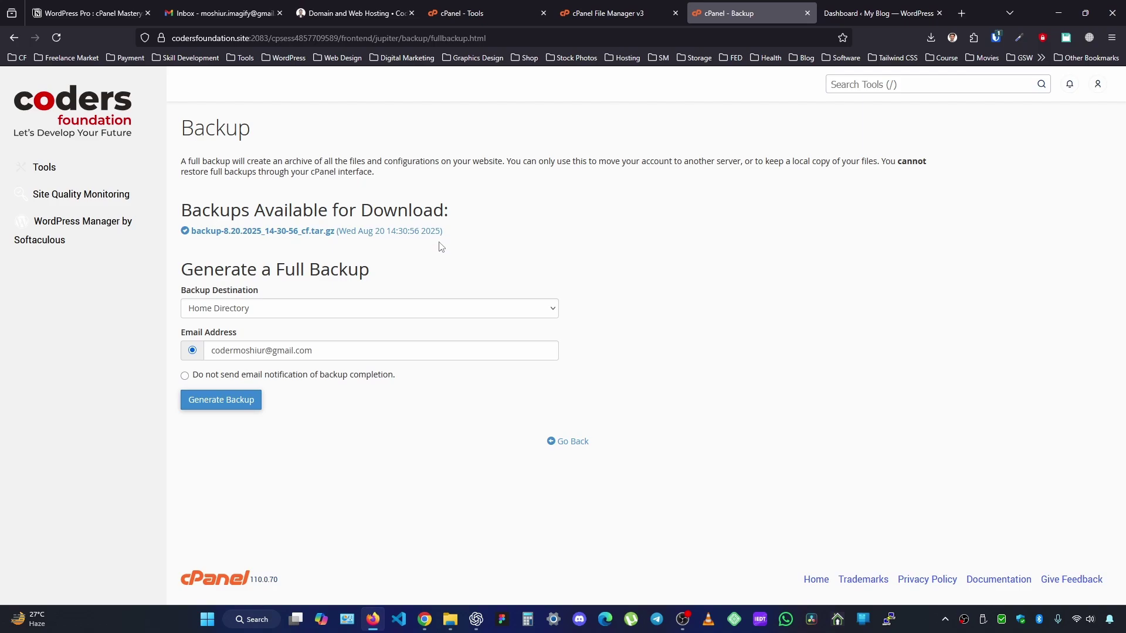
Step: Return to File Manager and clear the selection of the backup archive in the home directory
left_click(597, 9)
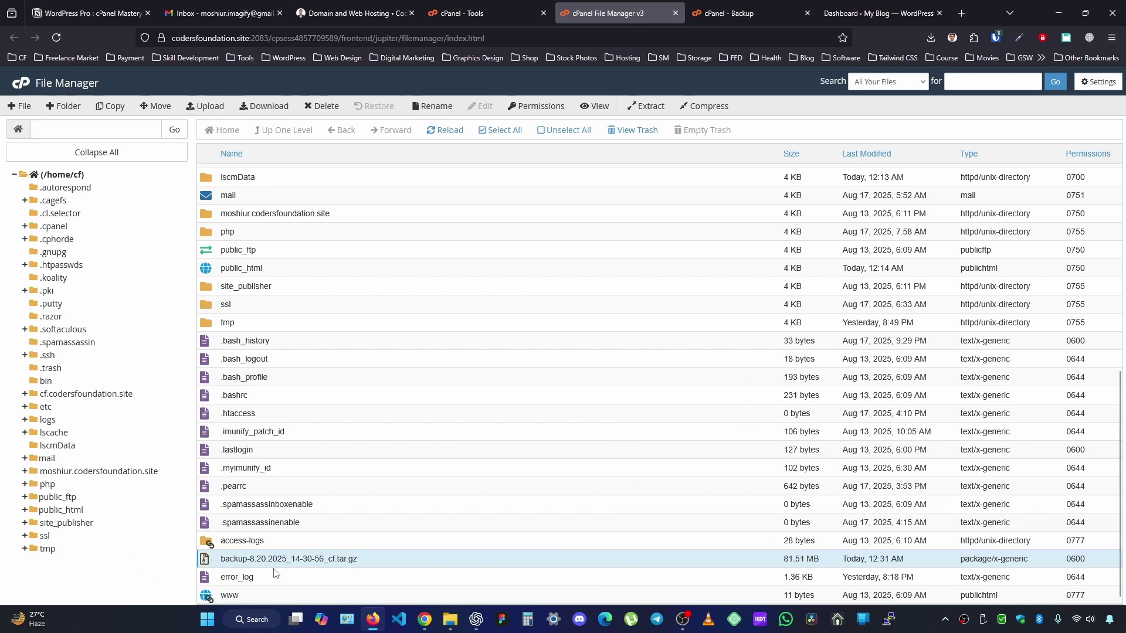
left_click(368, 564, "ctrl")
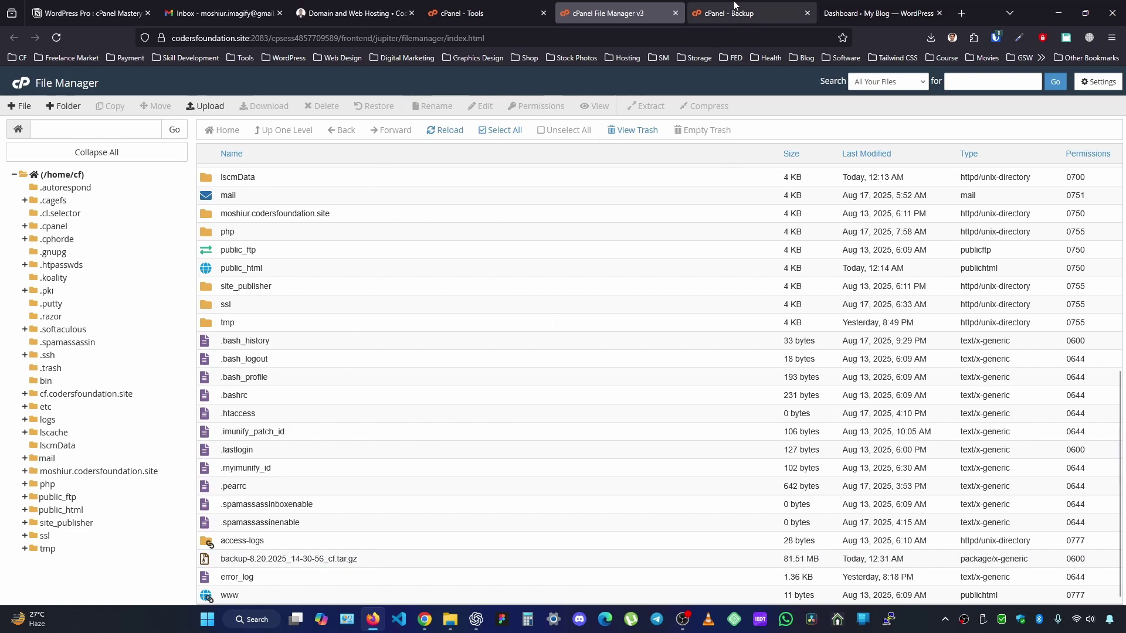
Step: Return to the full backup page, go back one page and close that browser tab
left_click(712, 17)
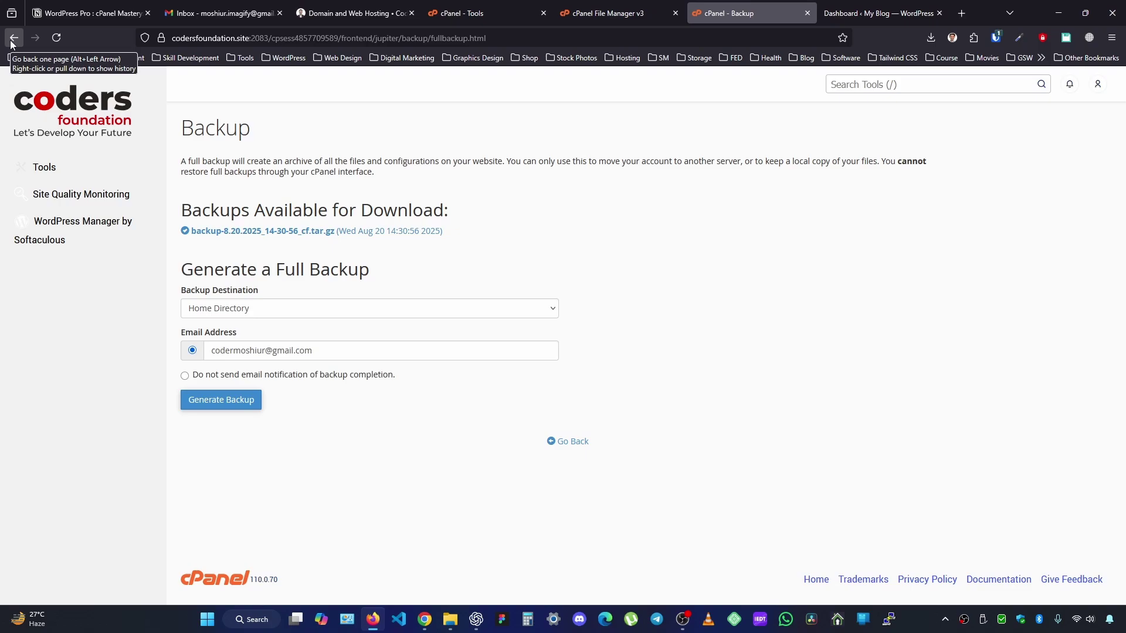
left_click(610, 12)
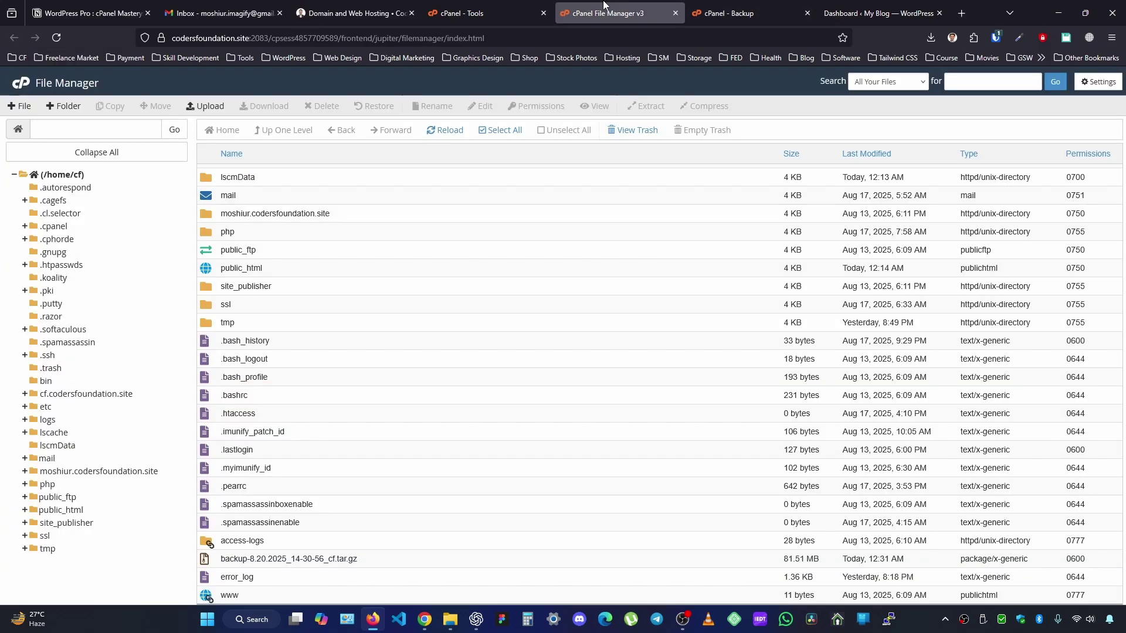
left_click(489, 10)
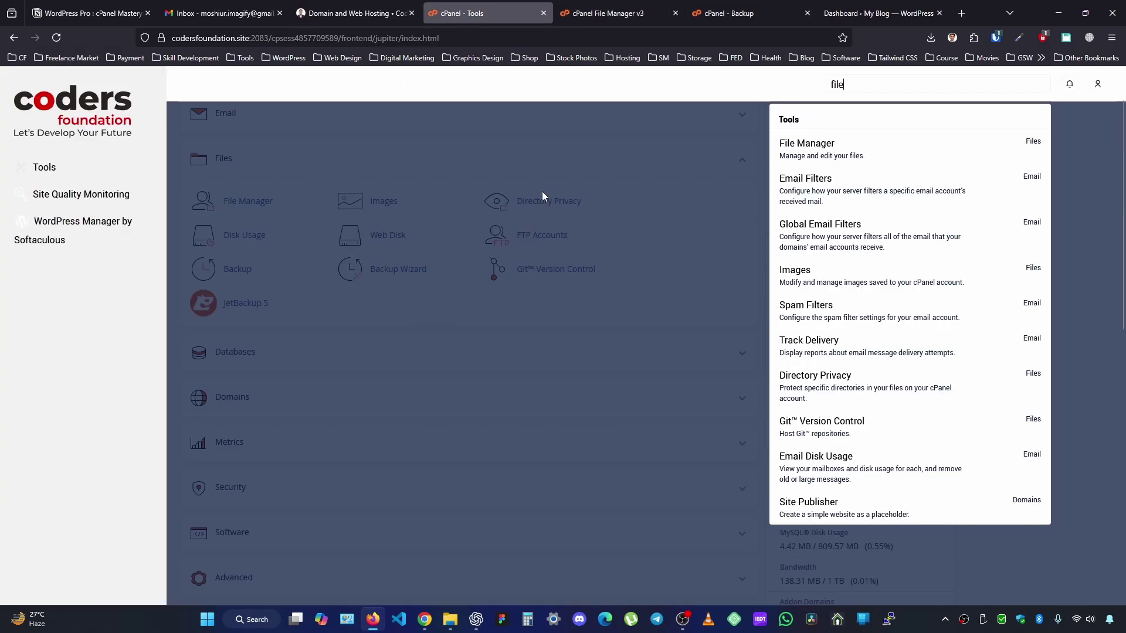
left_click(727, 13)
left_click(14, 38)
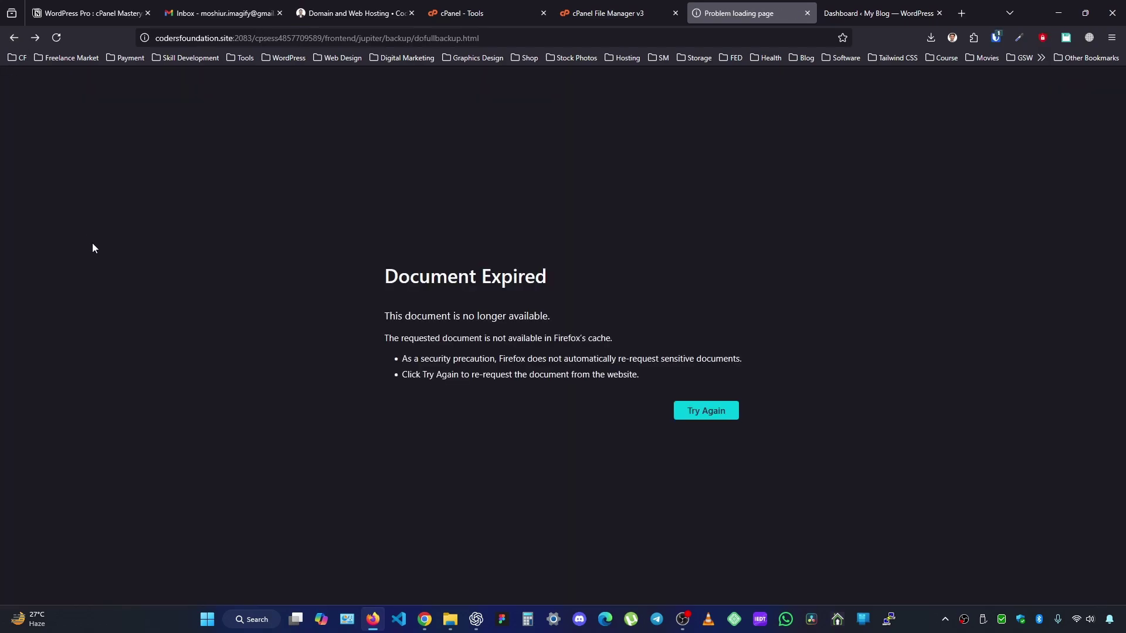
left_click(807, 13)
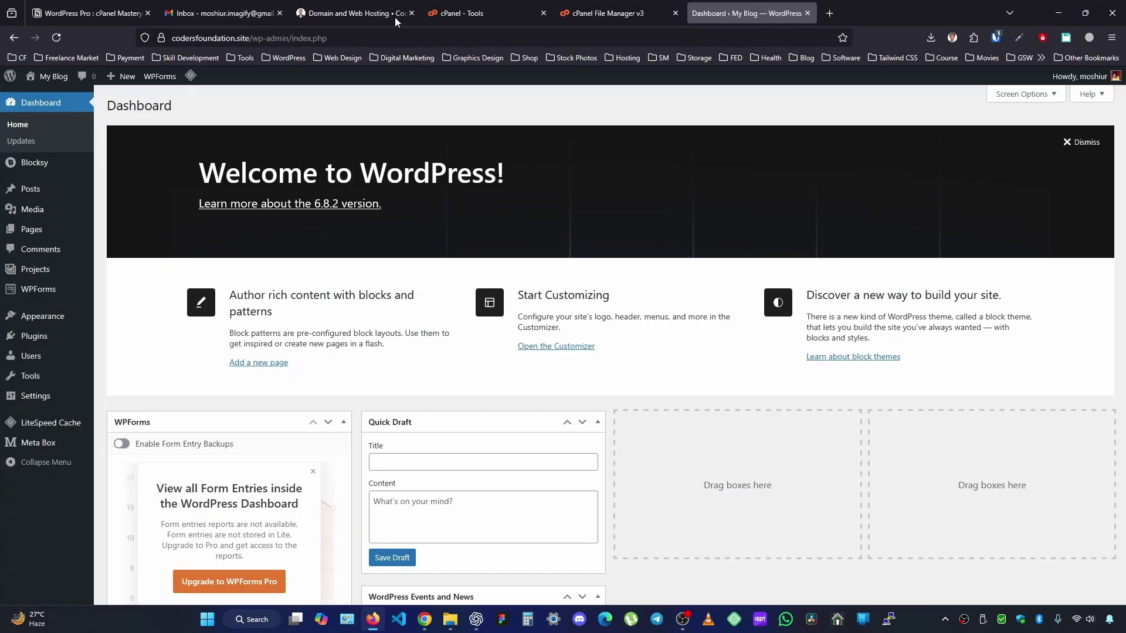
Step: Reopen the Backup tool from the cPanel Files tools and bring up its Partial Backups section
left_click(451, 13)
left_click(560, 159)
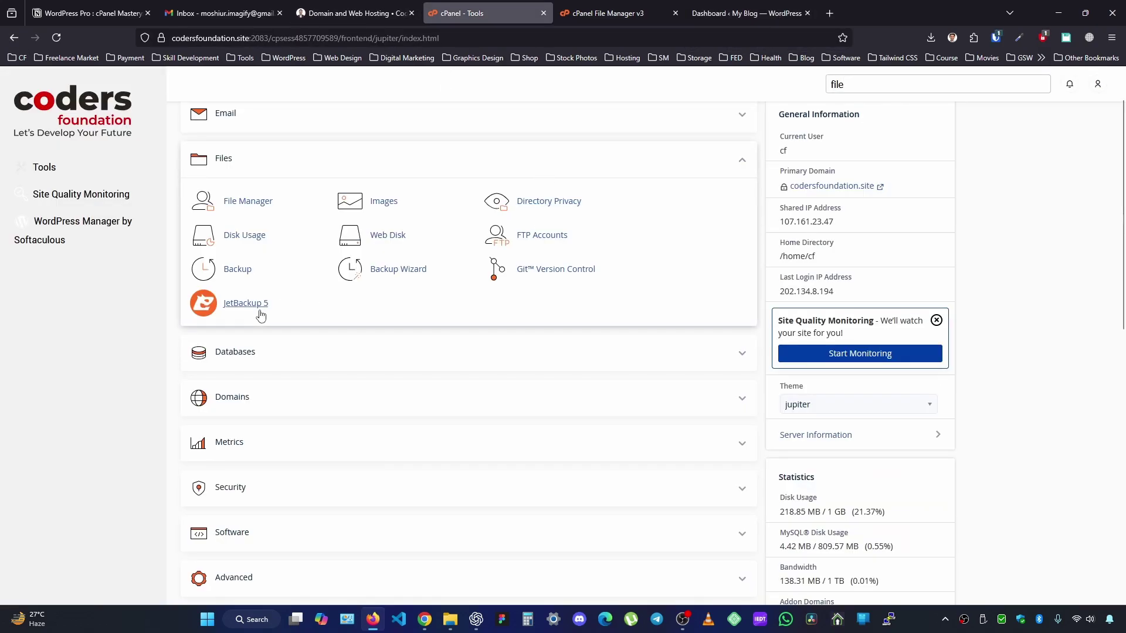
left_click(238, 273)
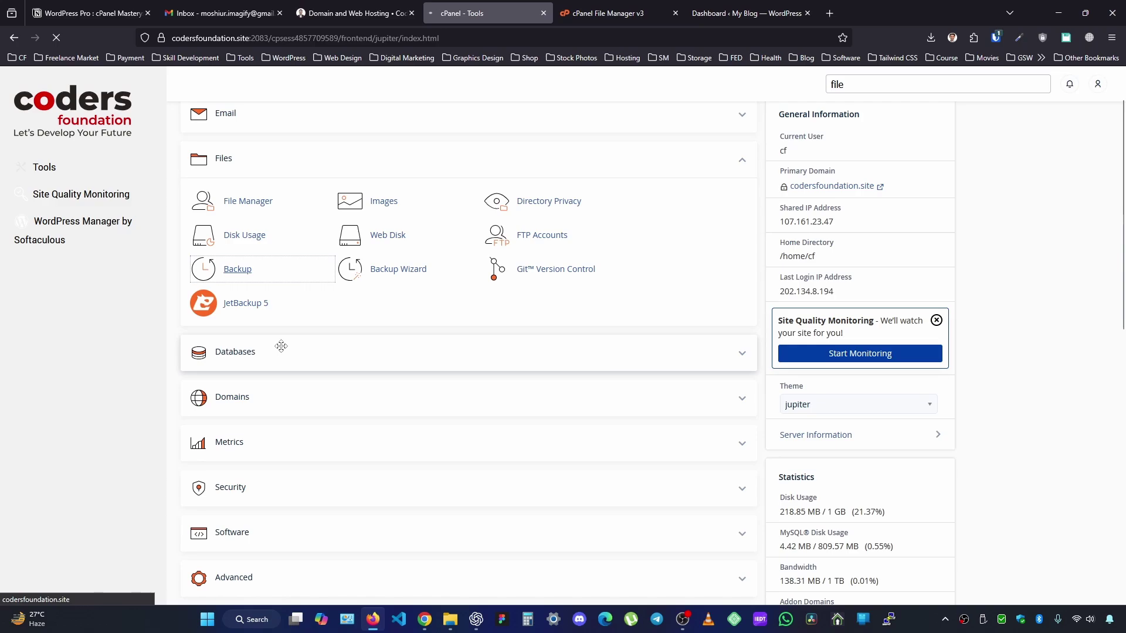
scroll(252, 293, "down", 2)
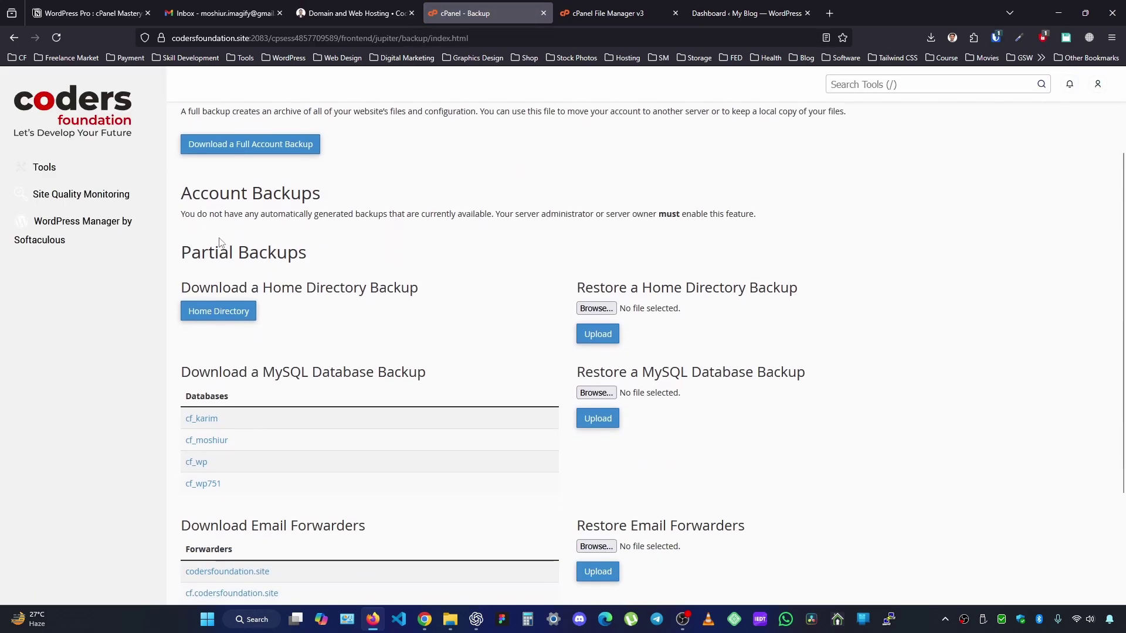
left_click_drag(182, 252, 310, 253)
scroll(353, 274, "down", 2)
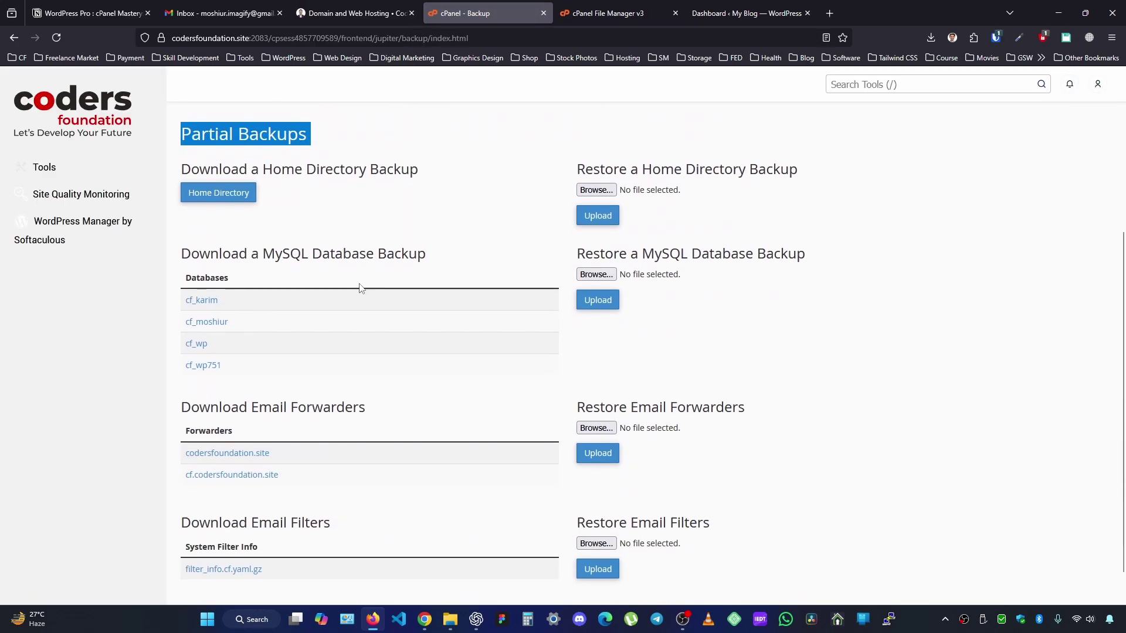
left_click(227, 212)
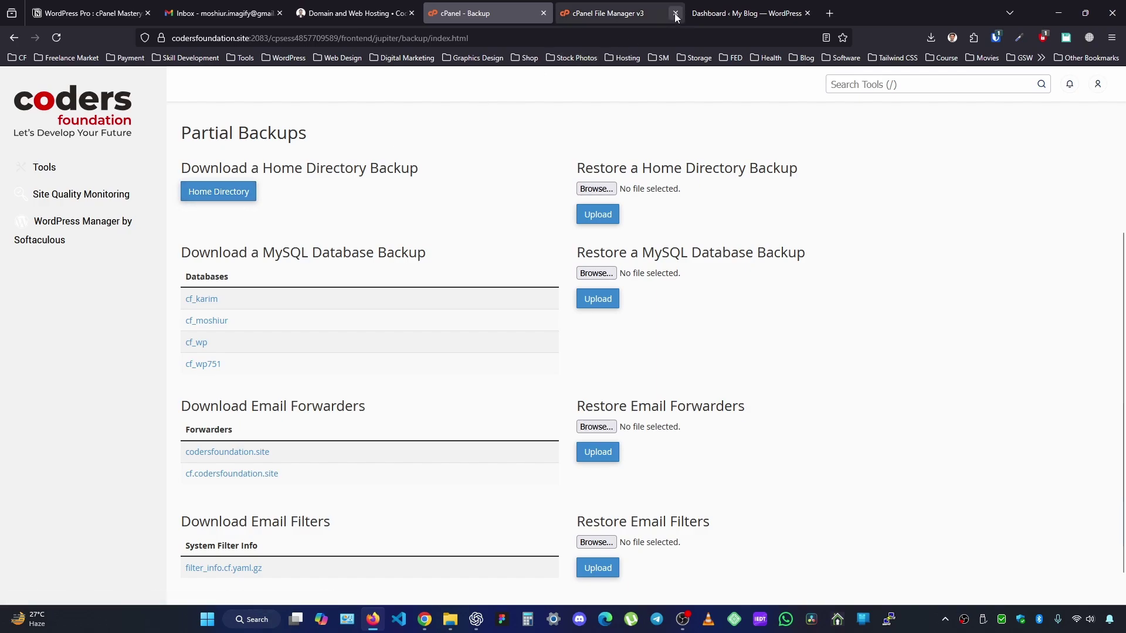
Step: Review the folders and files of the /home/cf home directory in File Manager
left_click(604, 13)
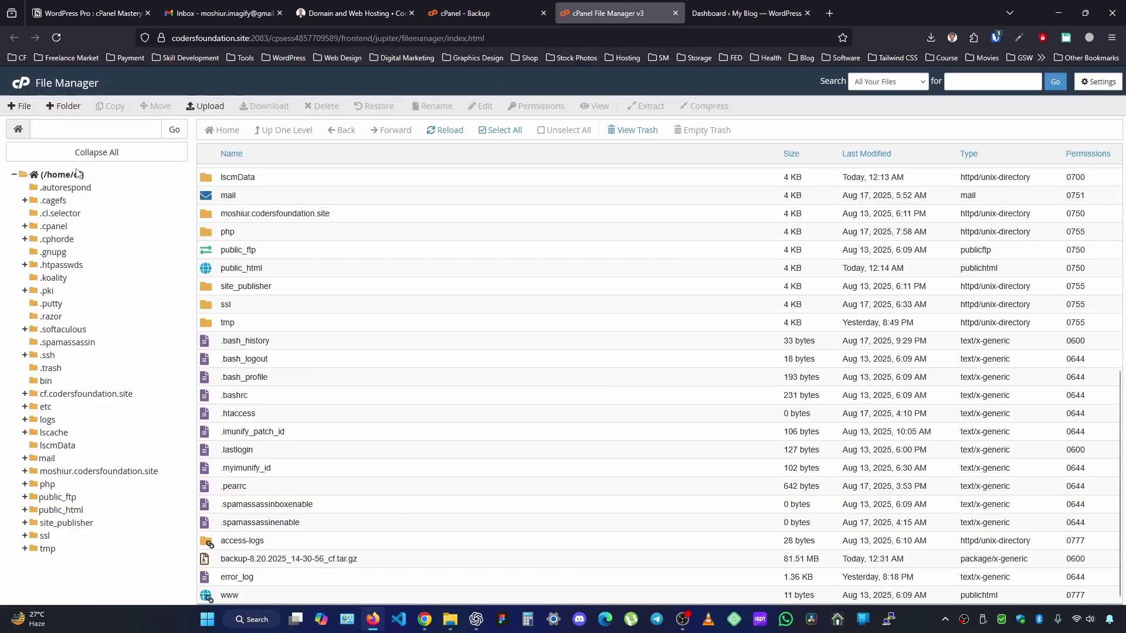
left_click(57, 175)
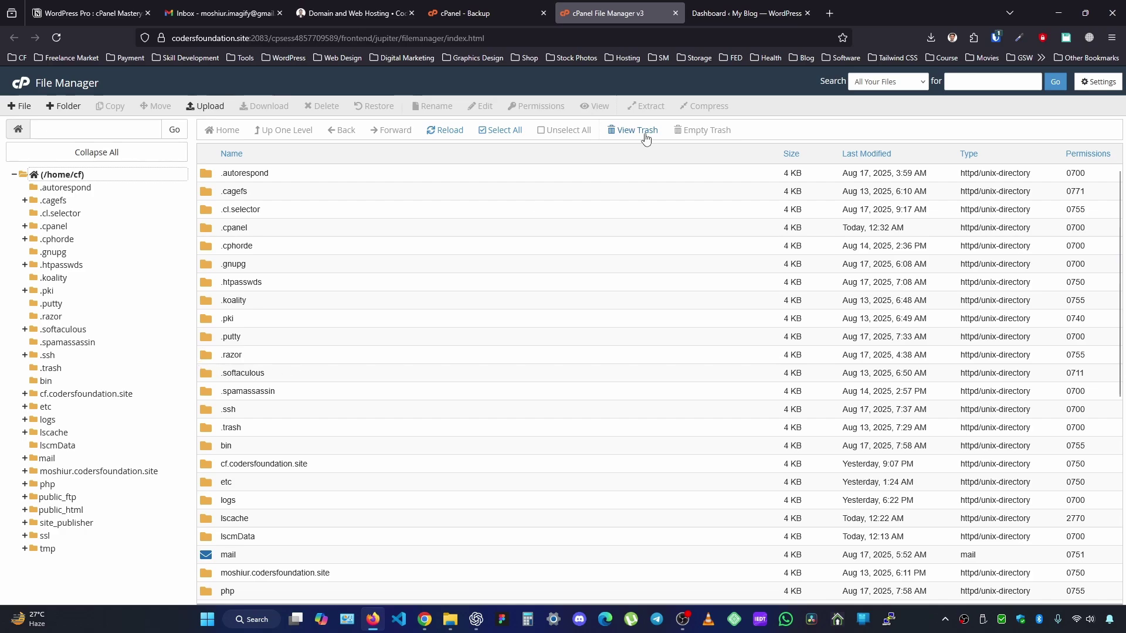
scroll(417, 429, "down", 5)
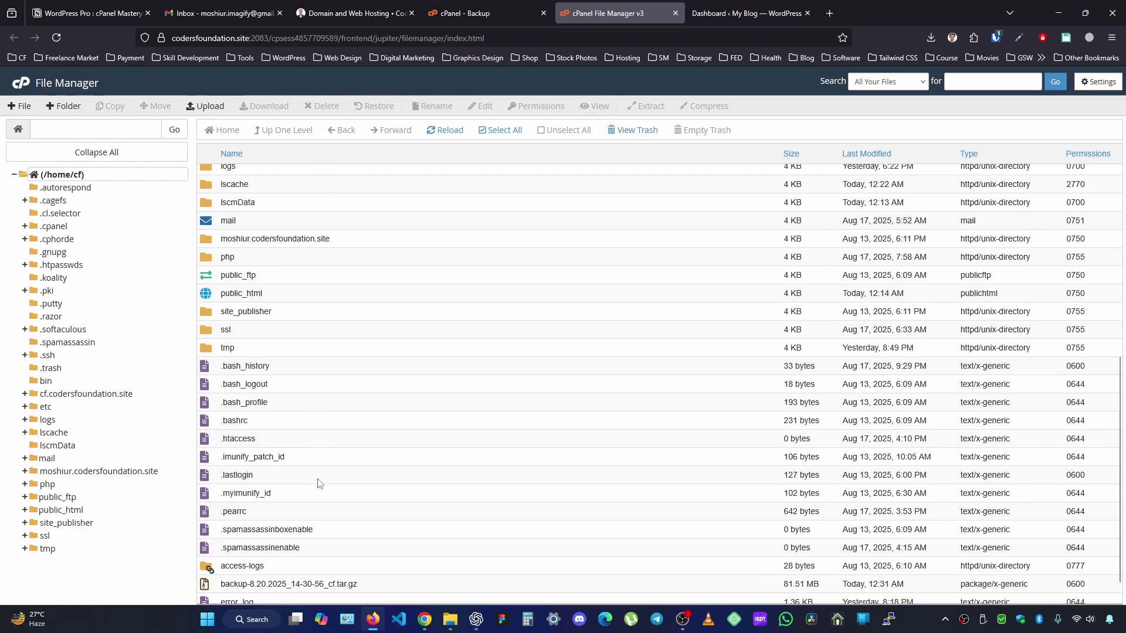
scroll(318, 484, "down", 1)
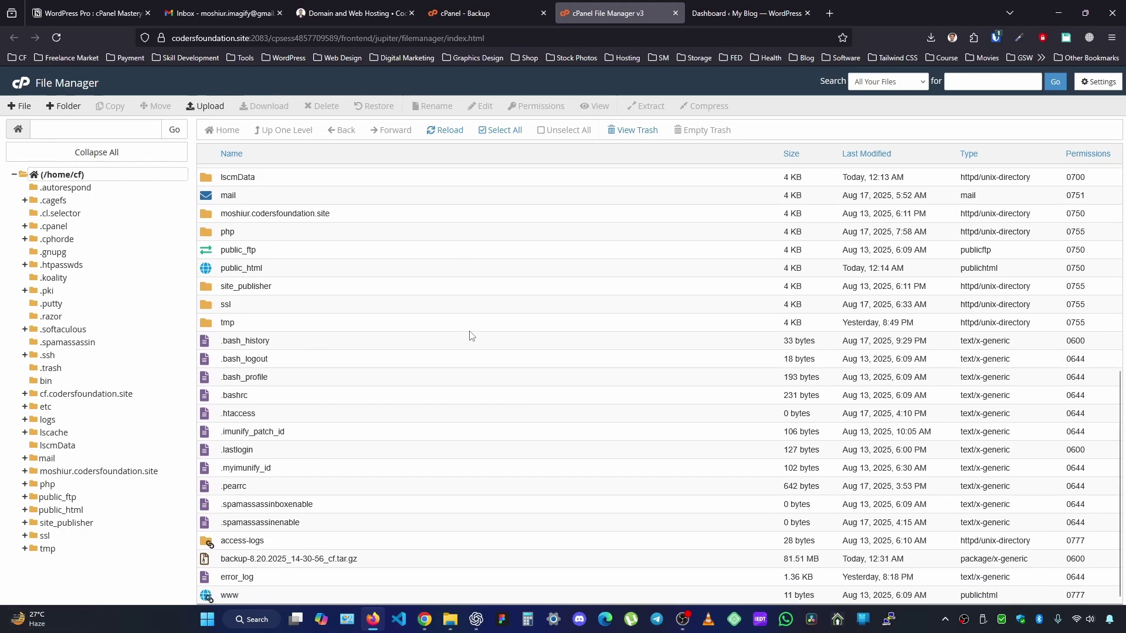
scroll(493, 222, "up", 6)
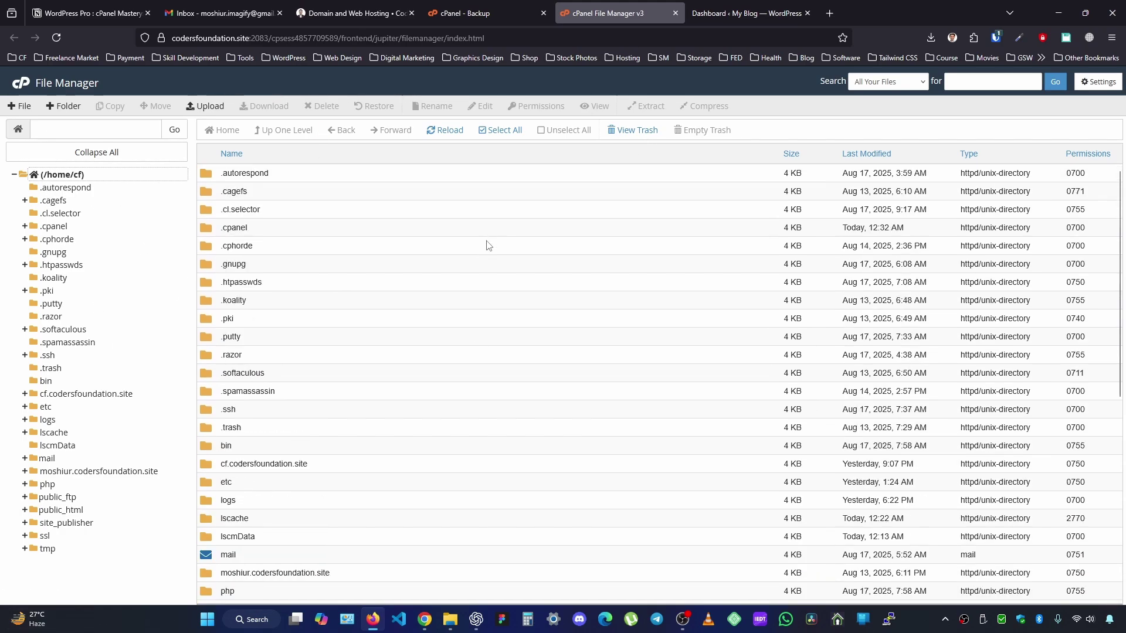
Step: Start downloading a Home Directory backup from the Partial Backups section of the Backup tool
left_click(464, 12)
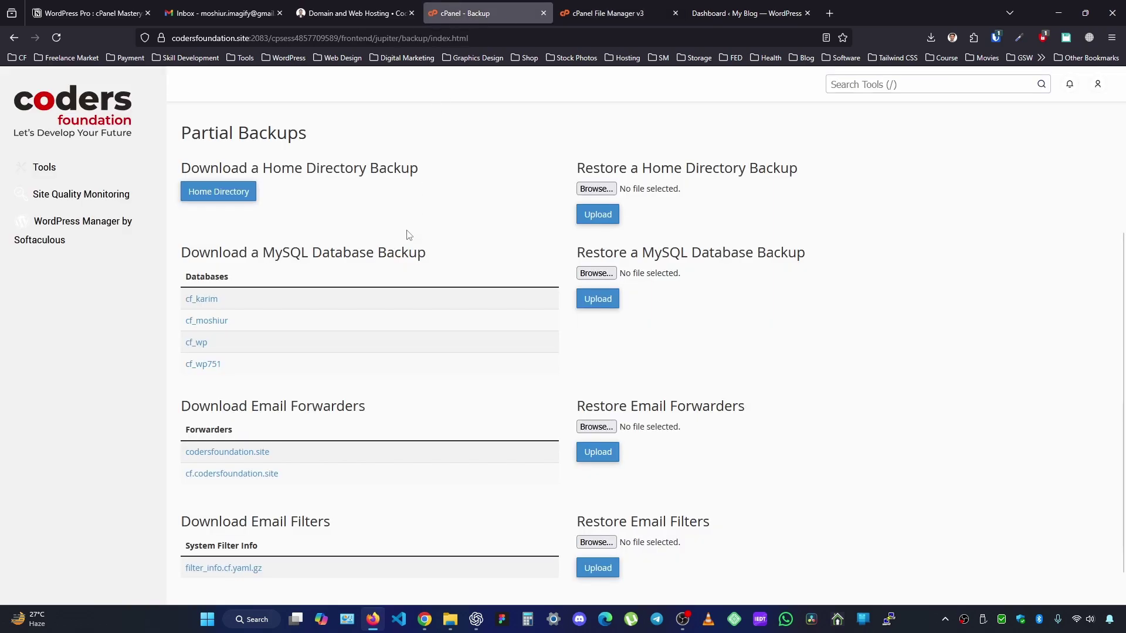
left_click(219, 192)
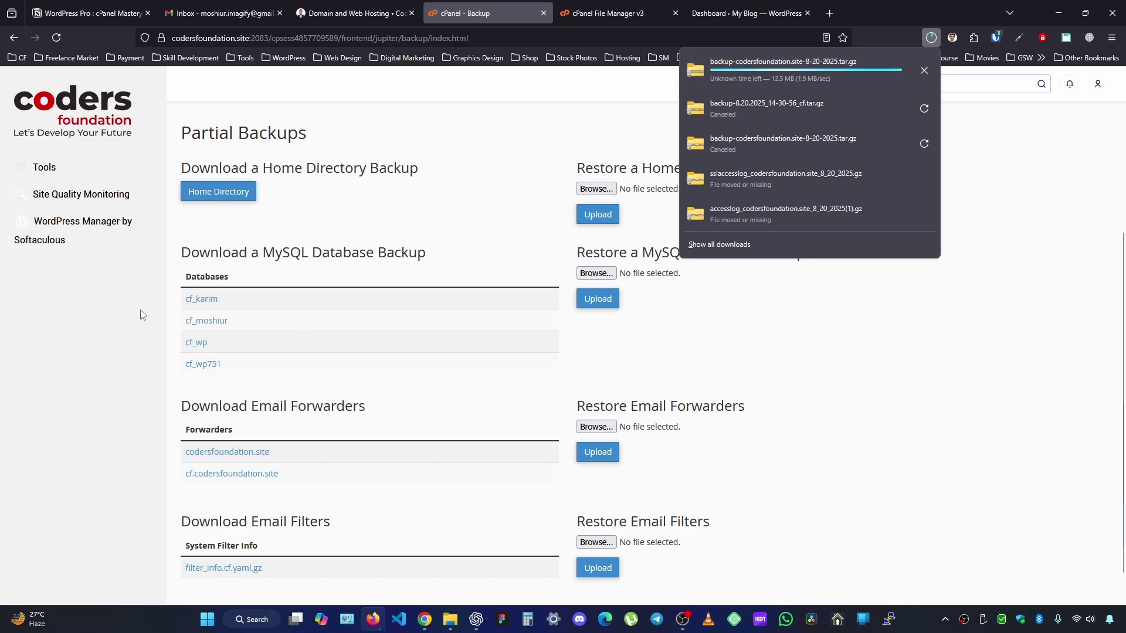
left_click(289, 254)
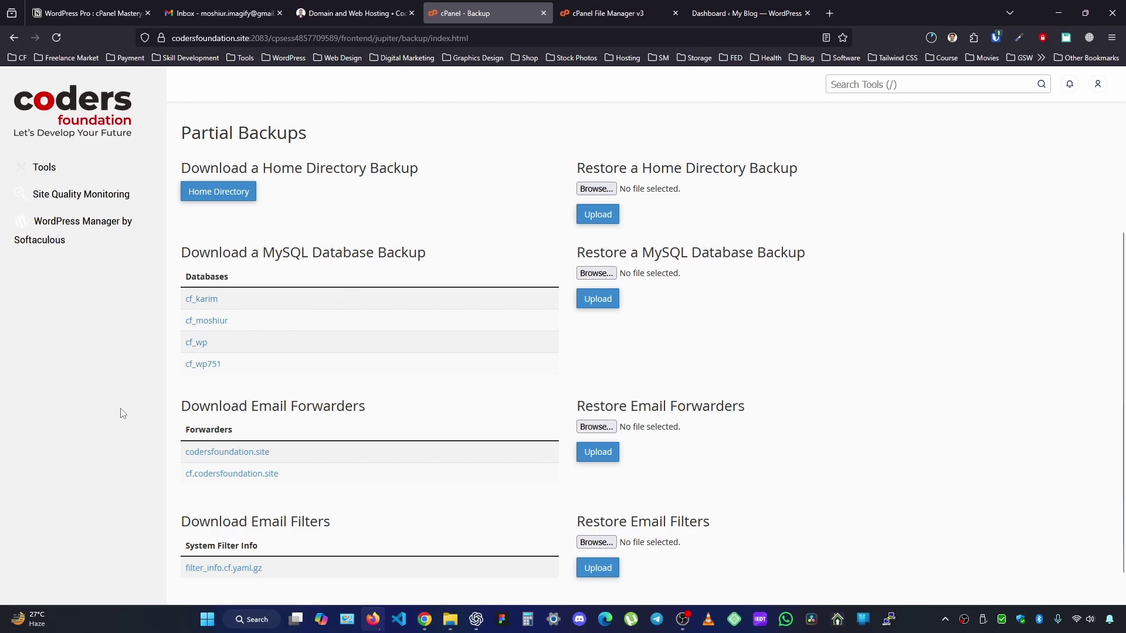
Step: Look over the Backup tool's options and the home directory, and cancel the running home directory backup download
scroll(206, 386, "down", 2)
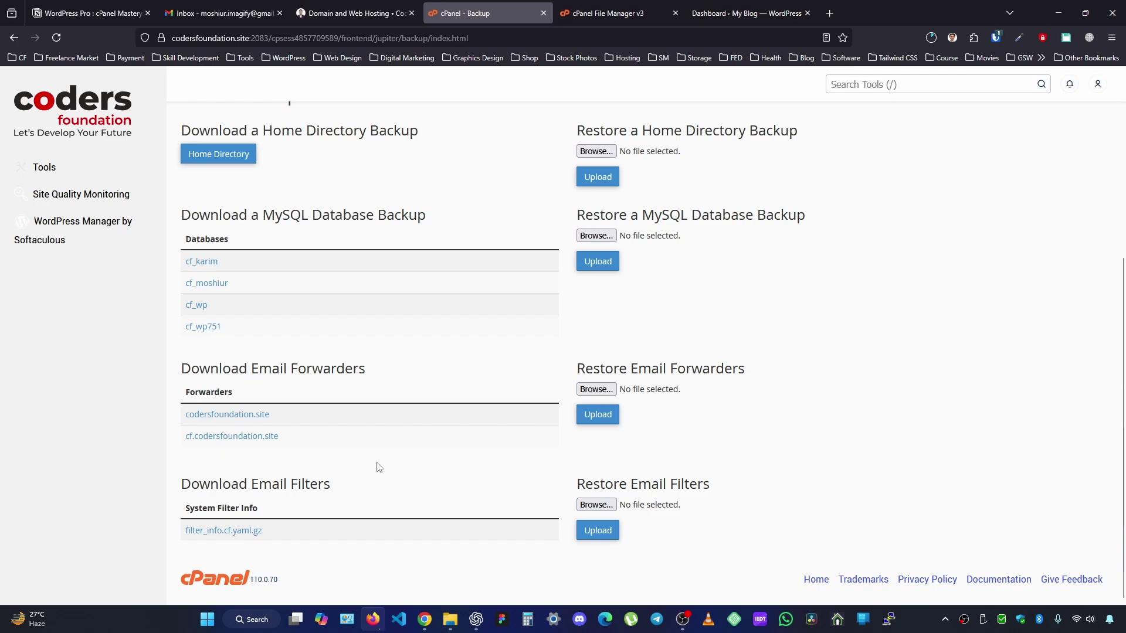
scroll(469, 439, "up", 2)
scroll(505, 351, "up", 3)
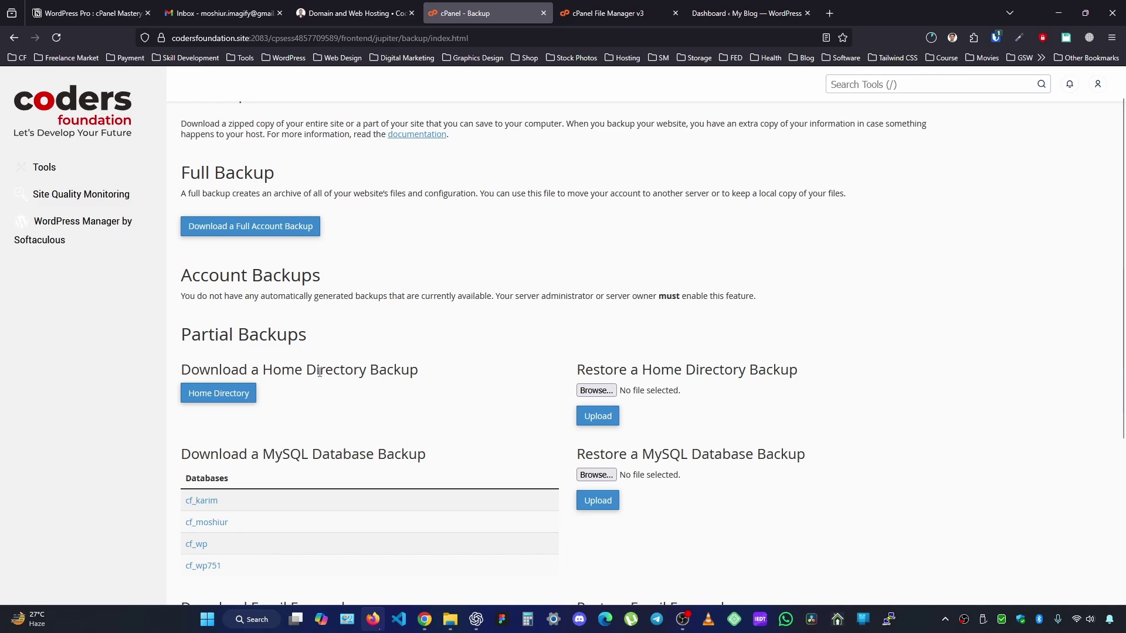
left_click(607, 13)
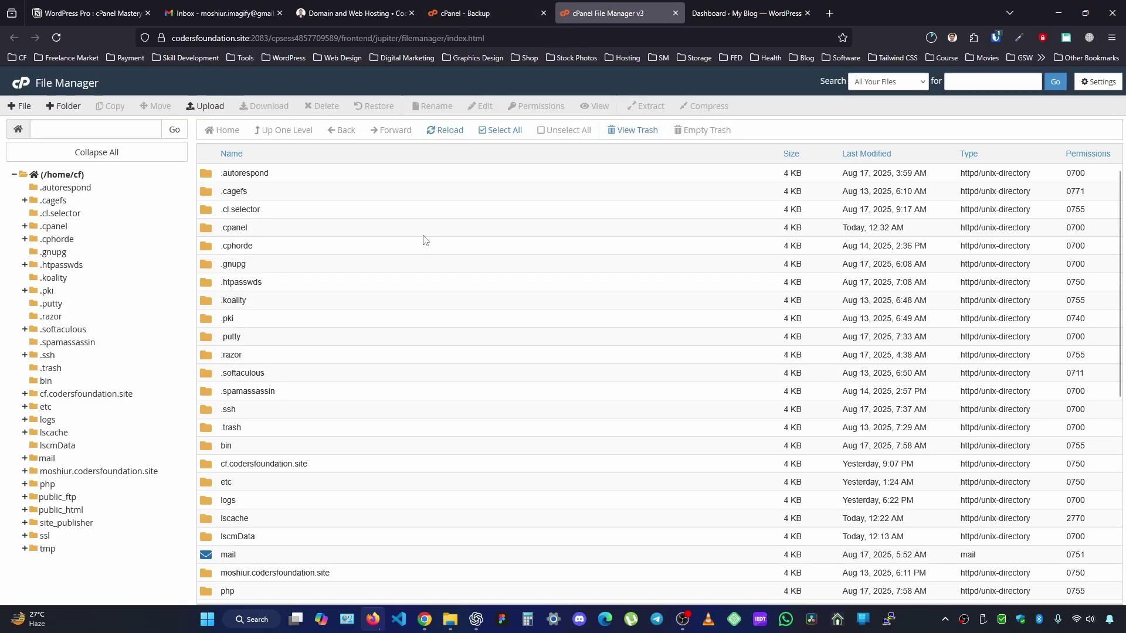
left_click(489, 11)
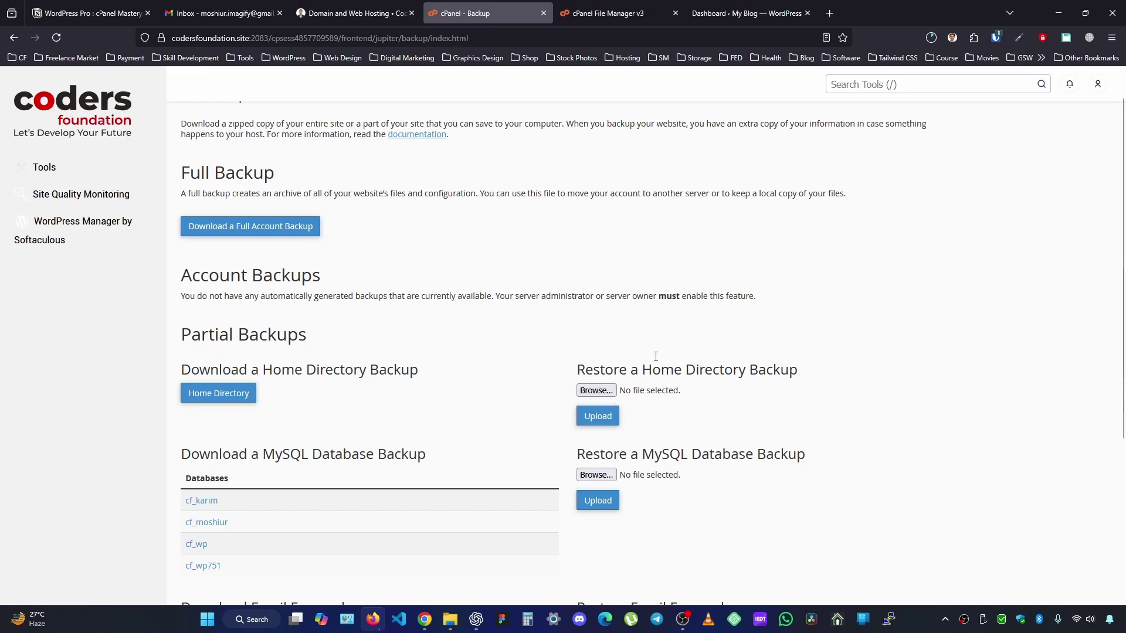
left_click(931, 37)
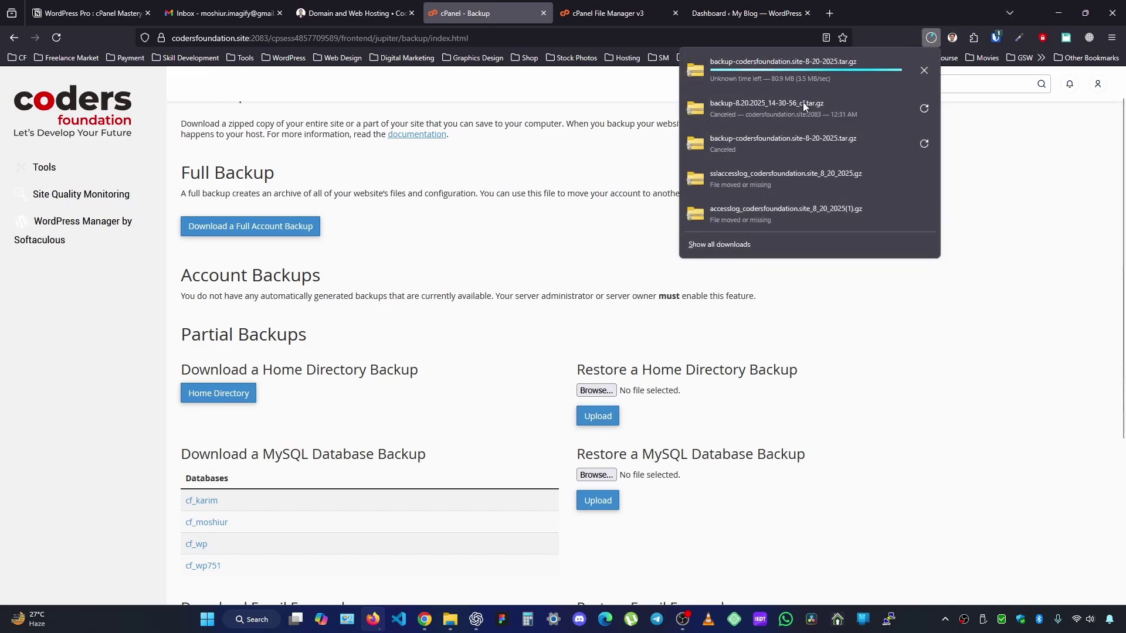
left_click(451, 274)
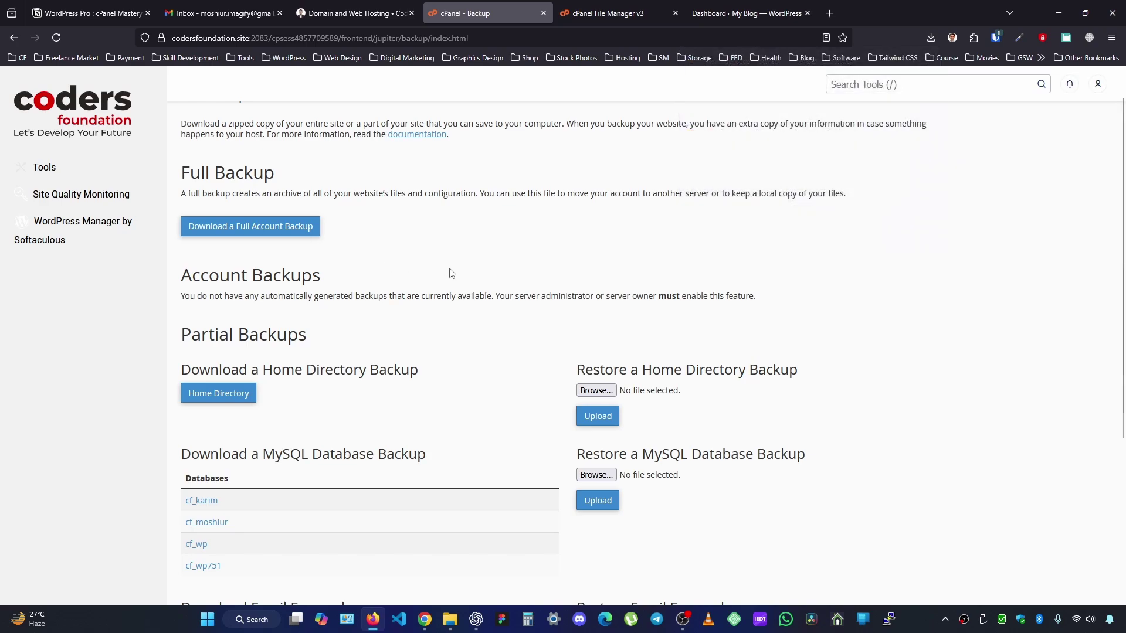
Step: Download the MySQL database backup of cf_wp751 from the Partial Backups section
scroll(472, 298, "down", 4)
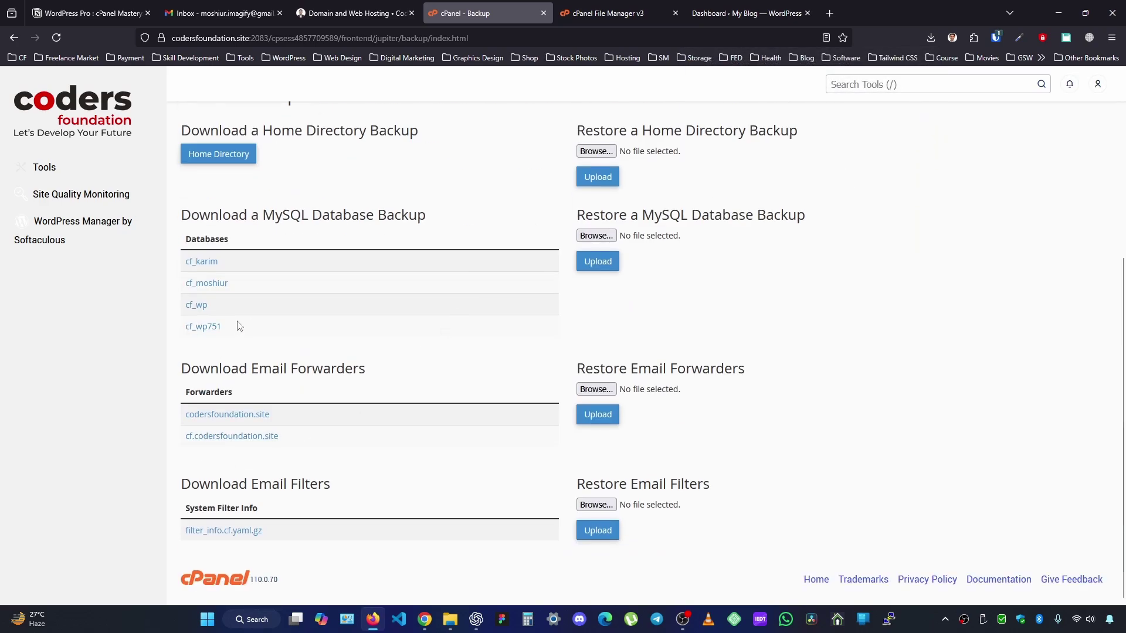
left_click(206, 332)
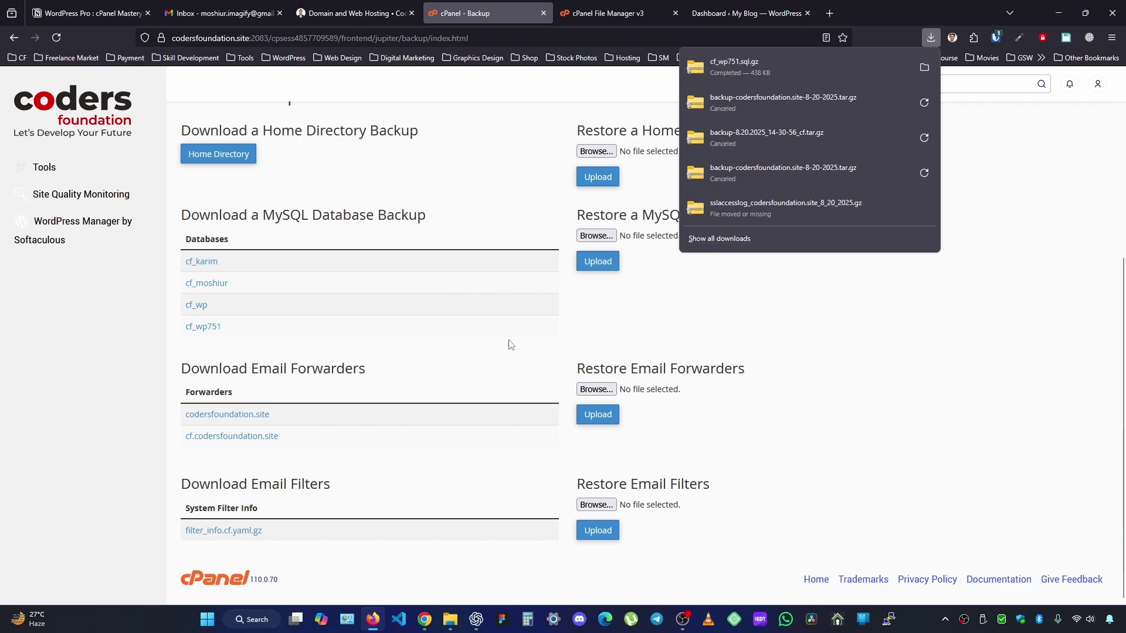
left_click(707, 321)
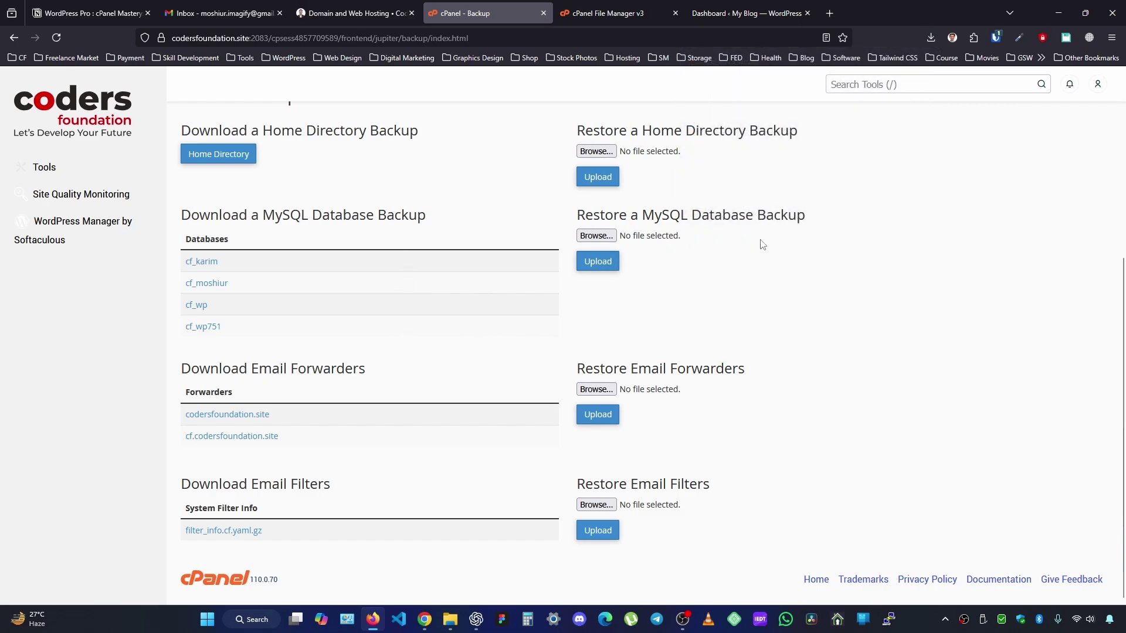
Step: Open the MySQL Databases tool from a new Tools page and permanently delete the cf_wp751 database
left_click(587, 13)
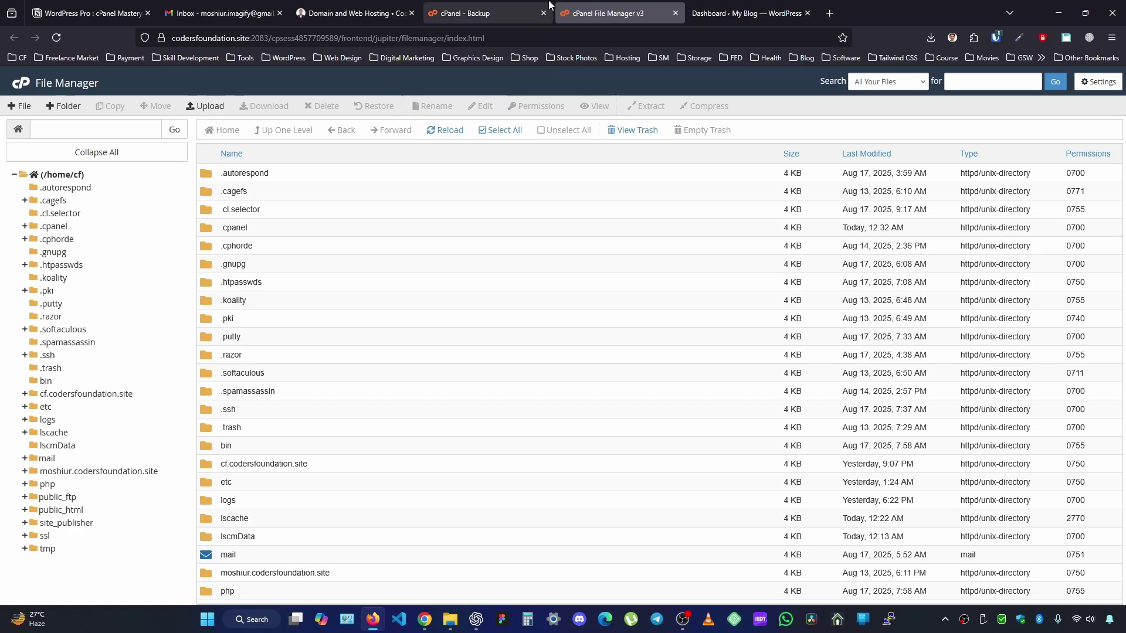
left_click(528, 10)
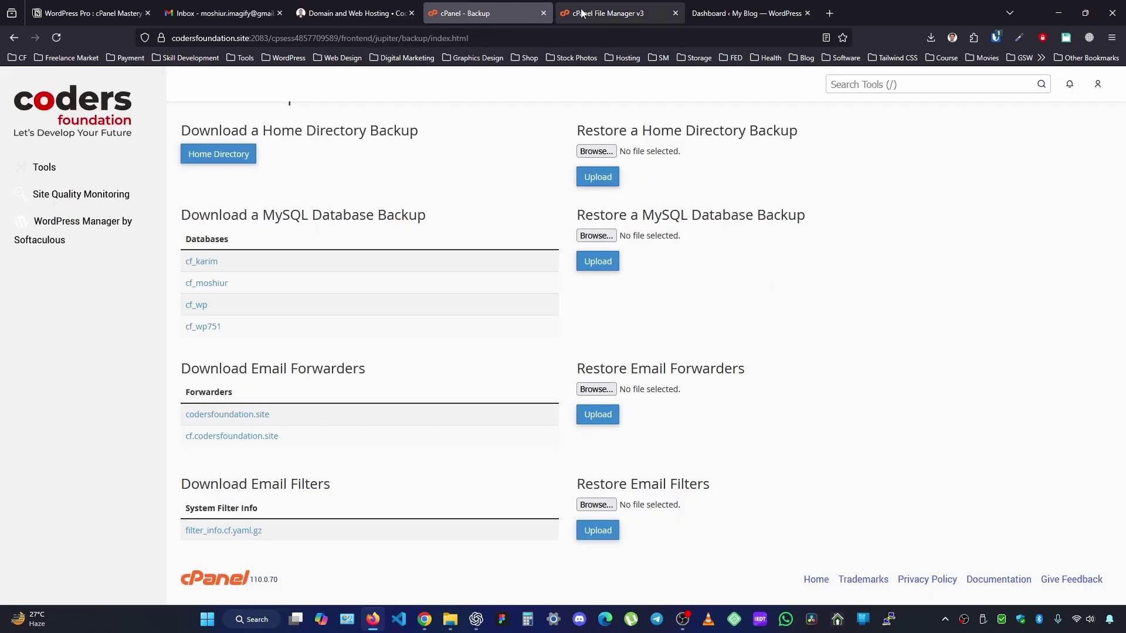
left_click(49, 121)
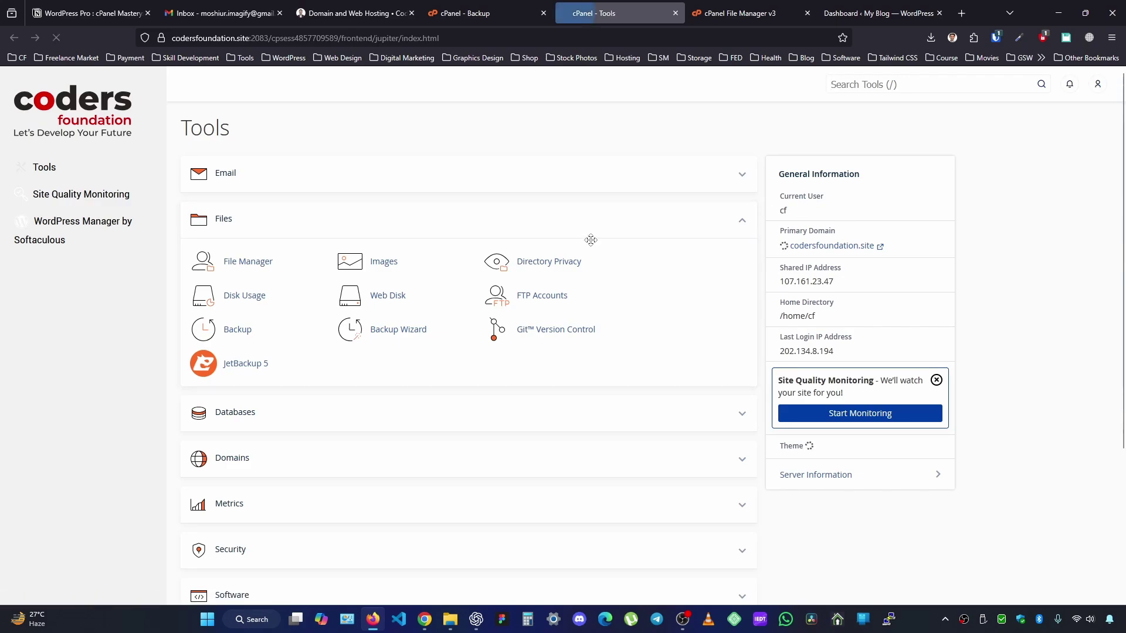
scroll(346, 369, "down", 3)
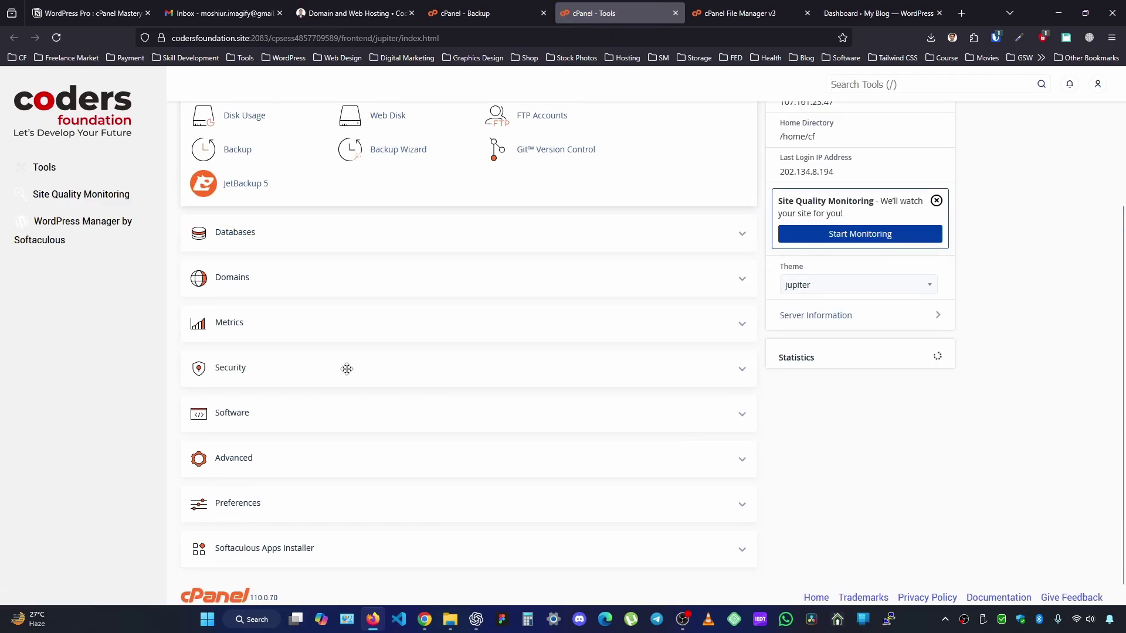
left_click(733, 243)
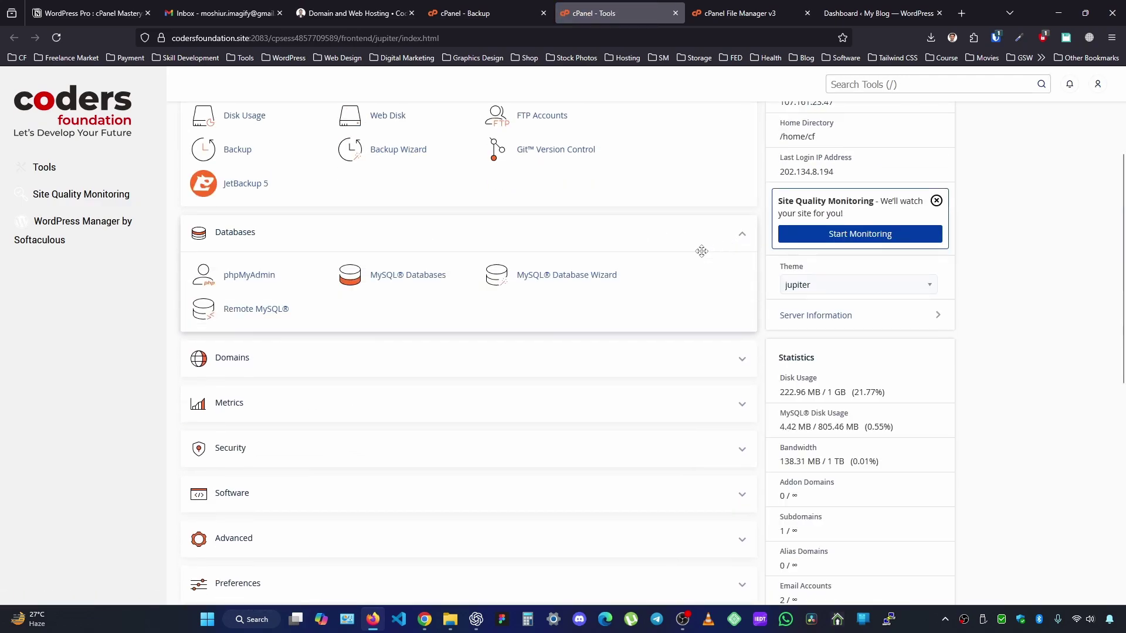
left_click(407, 275)
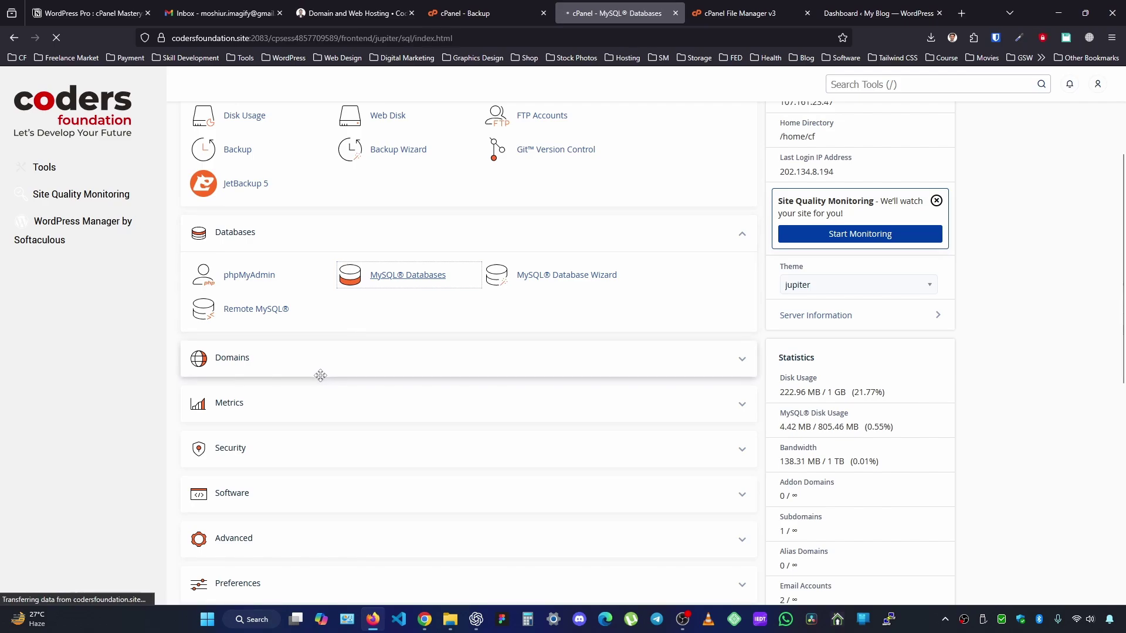
scroll(387, 367, "down", 5)
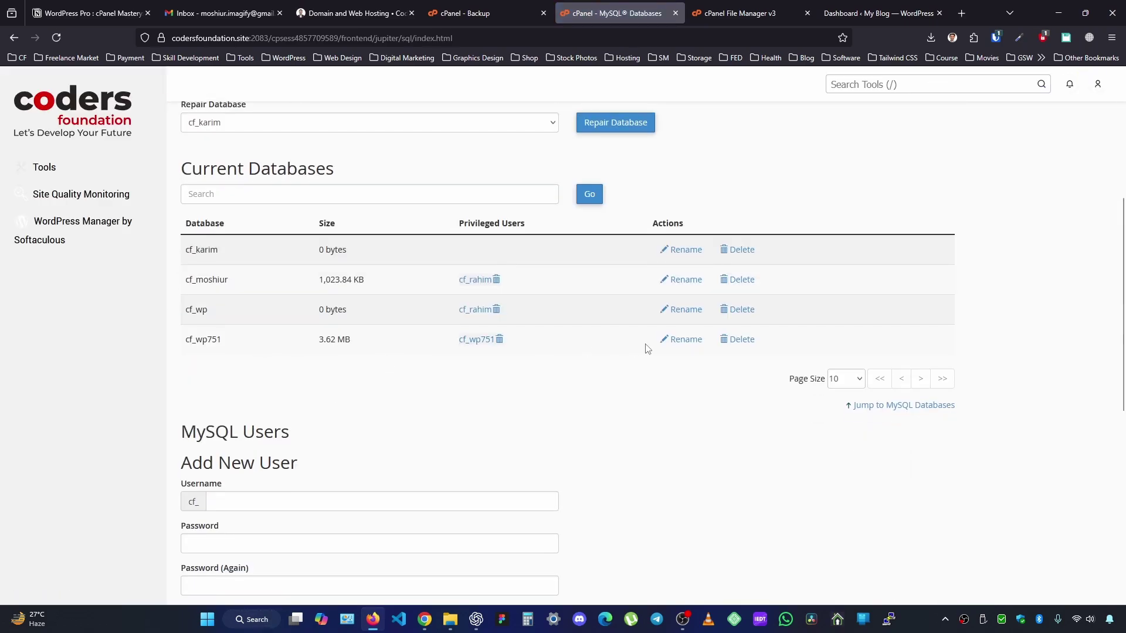
left_click(744, 340)
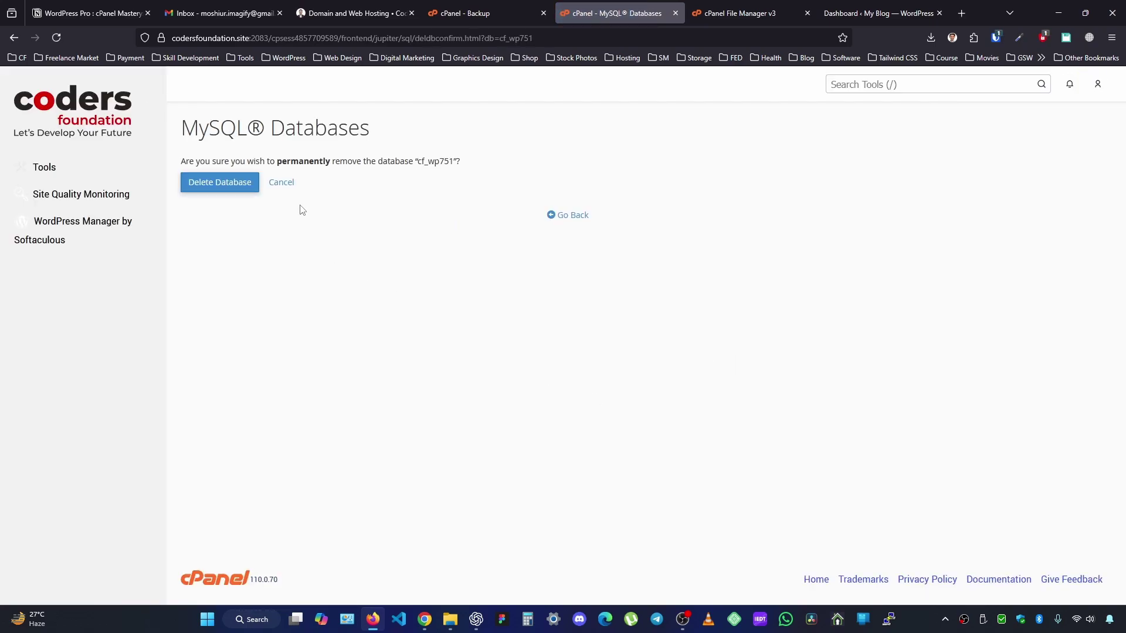
left_click(220, 182)
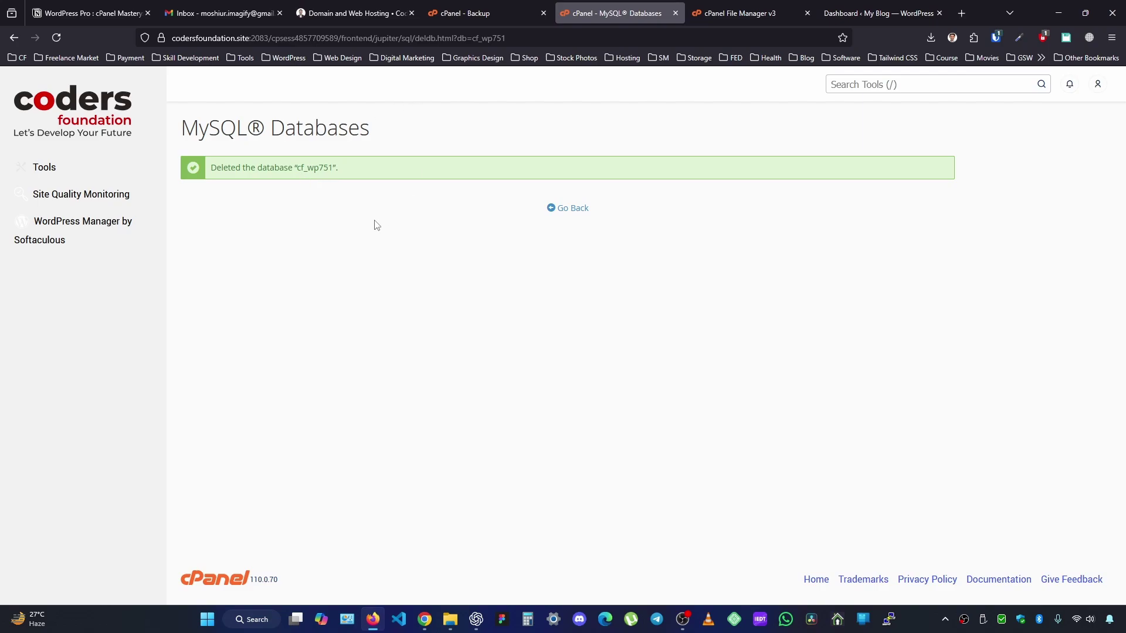
Step: Check how the WordPress admin page loads without the cf_wp751 database
left_click(878, 13)
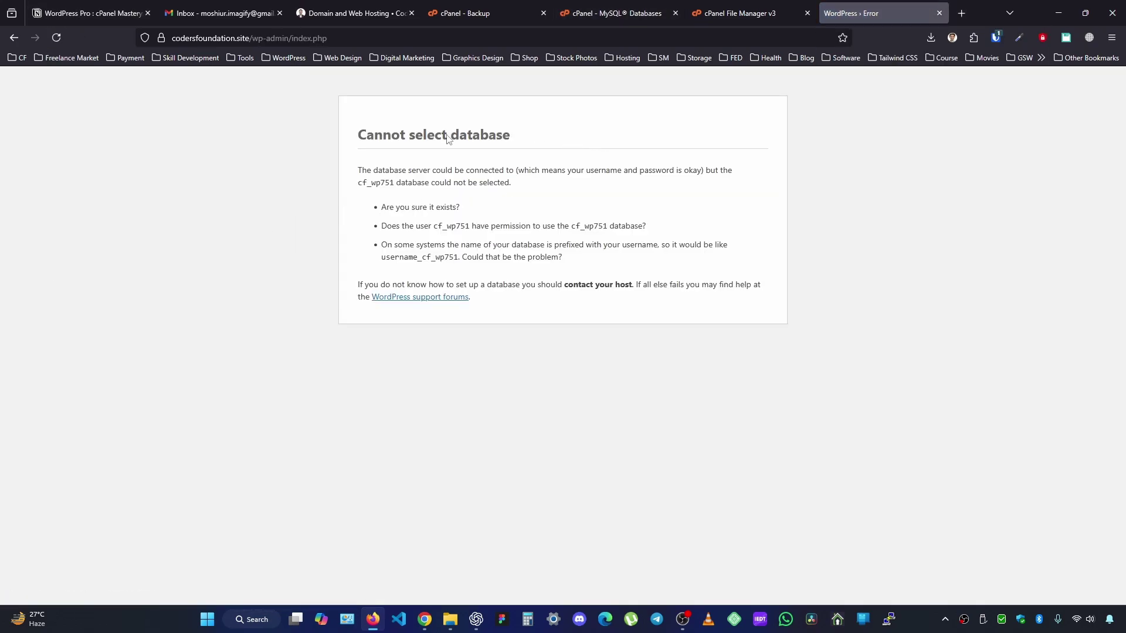
triple_click(447, 137)
left_click(184, 227)
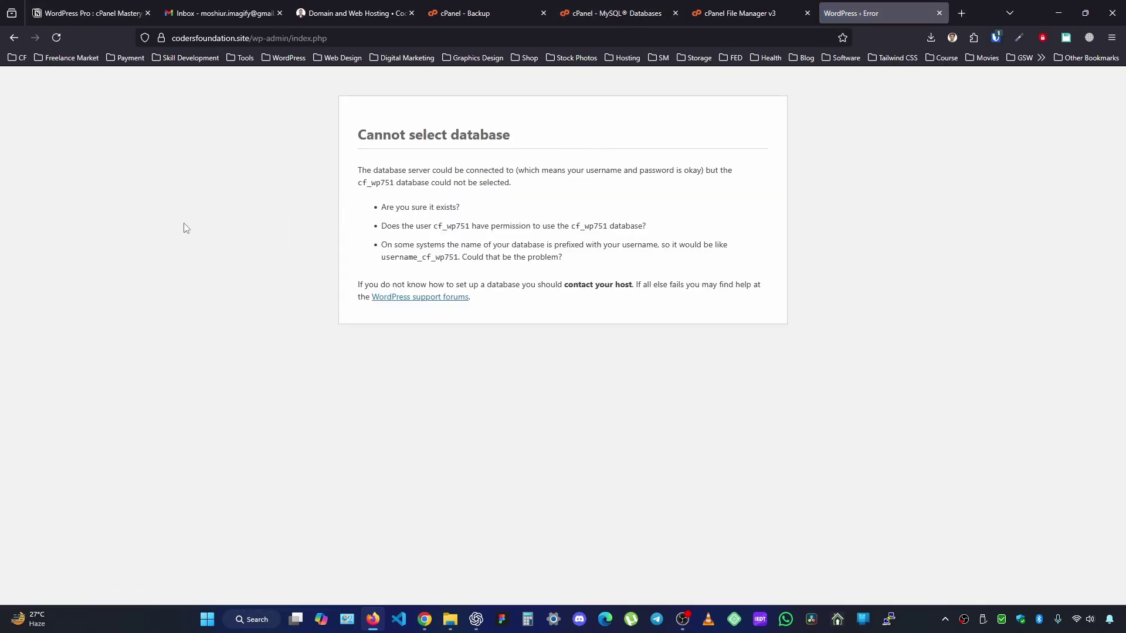
Step: Restore the MySQL database backup from the file cf_wp751.sql.gz in the Partial Backups section of the Backup tool
left_click(469, 13)
scroll(717, 293, "up", 2)
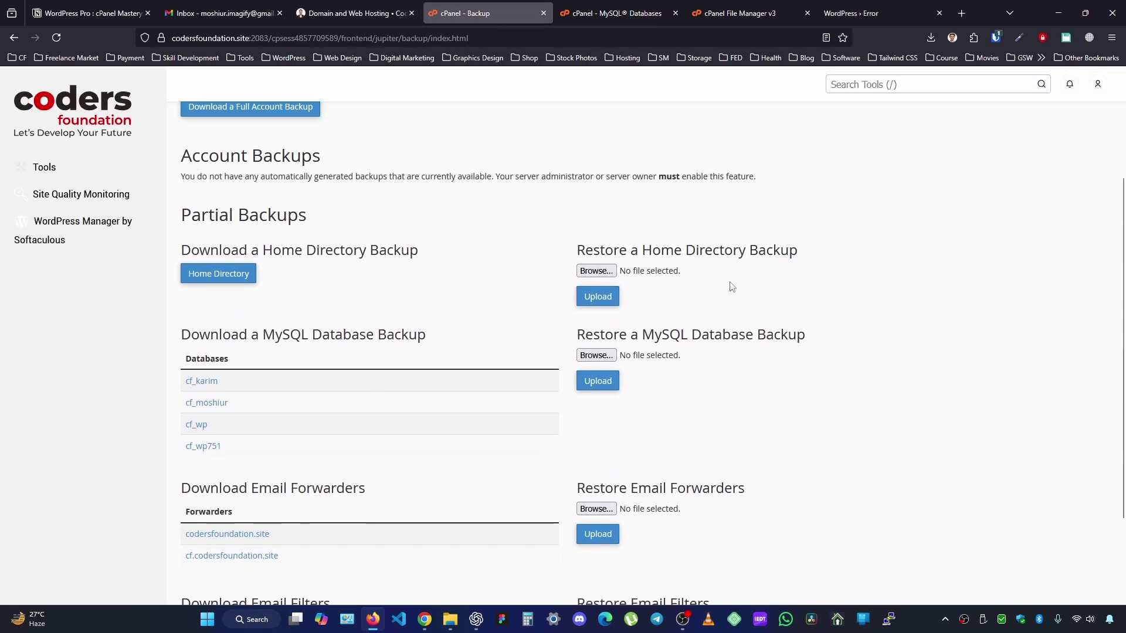
scroll(706, 301, "down", 2)
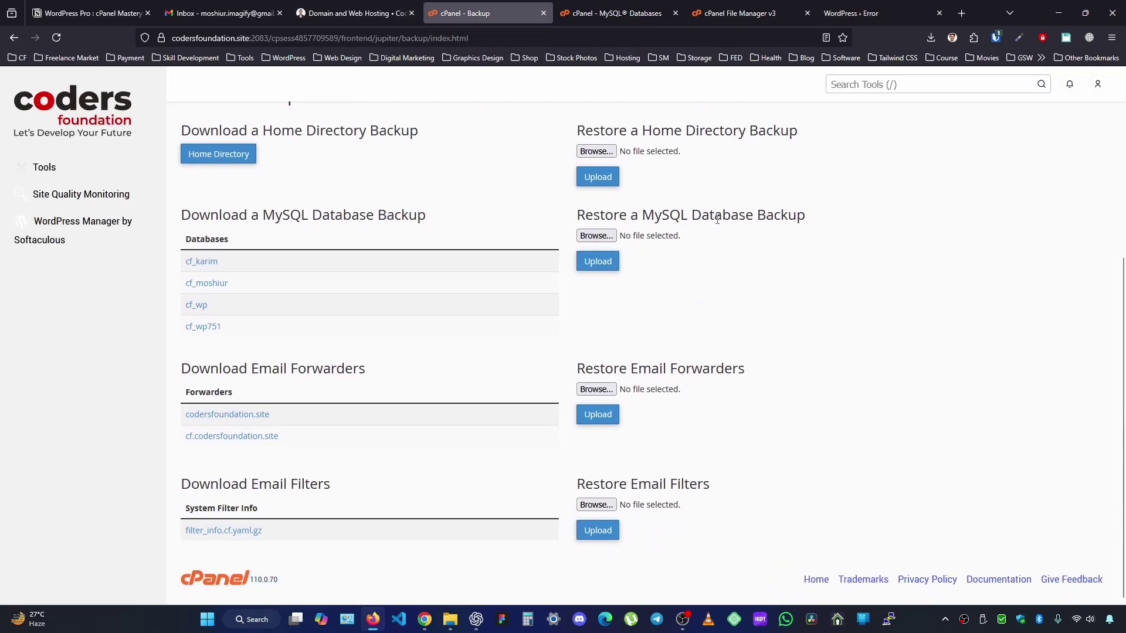
left_click(597, 237)
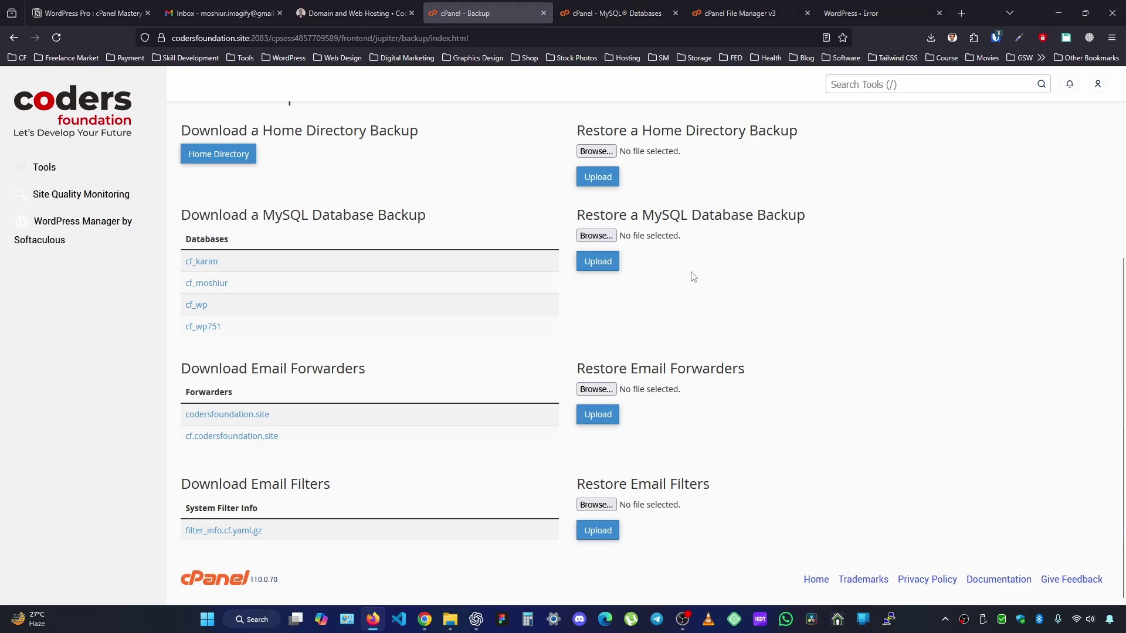
double_click(157, 103)
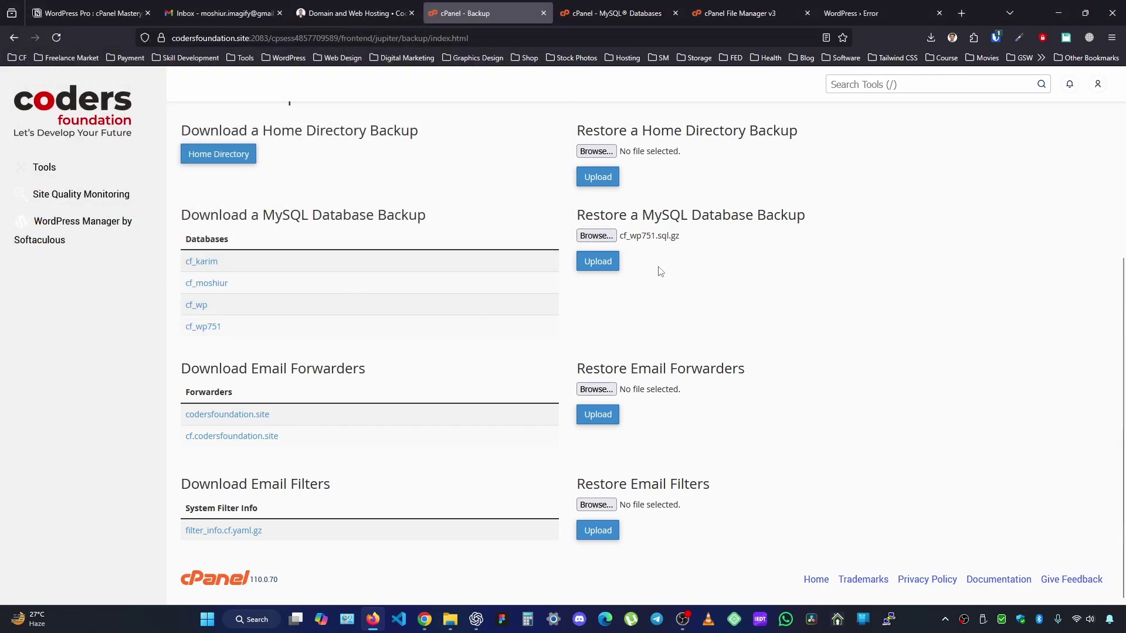
left_click(596, 263)
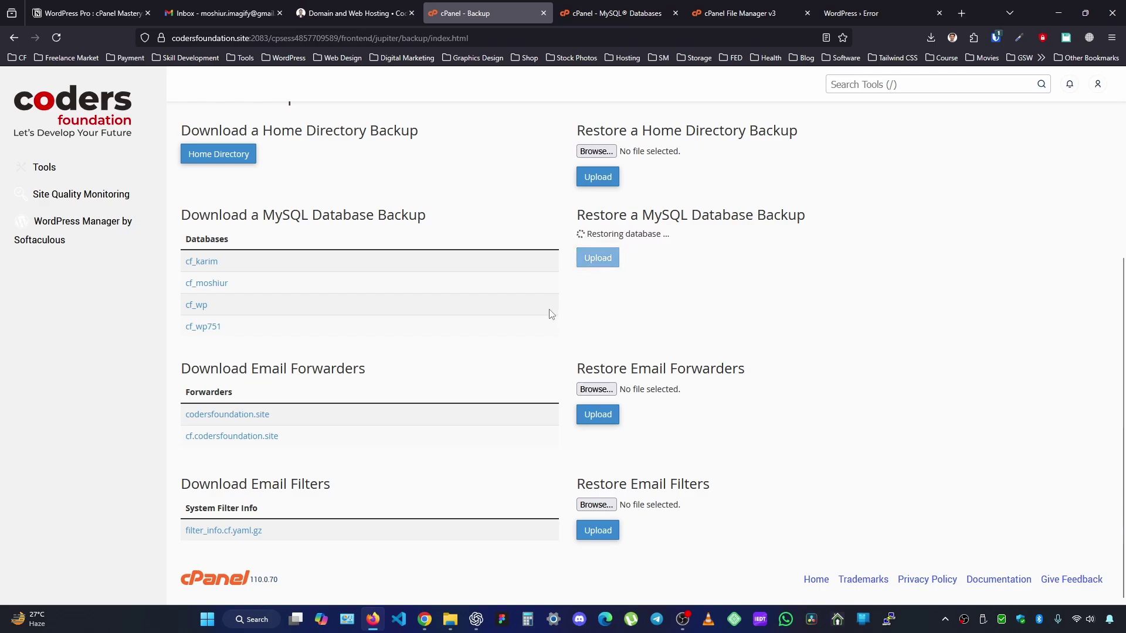
scroll(947, 327, "up", 3)
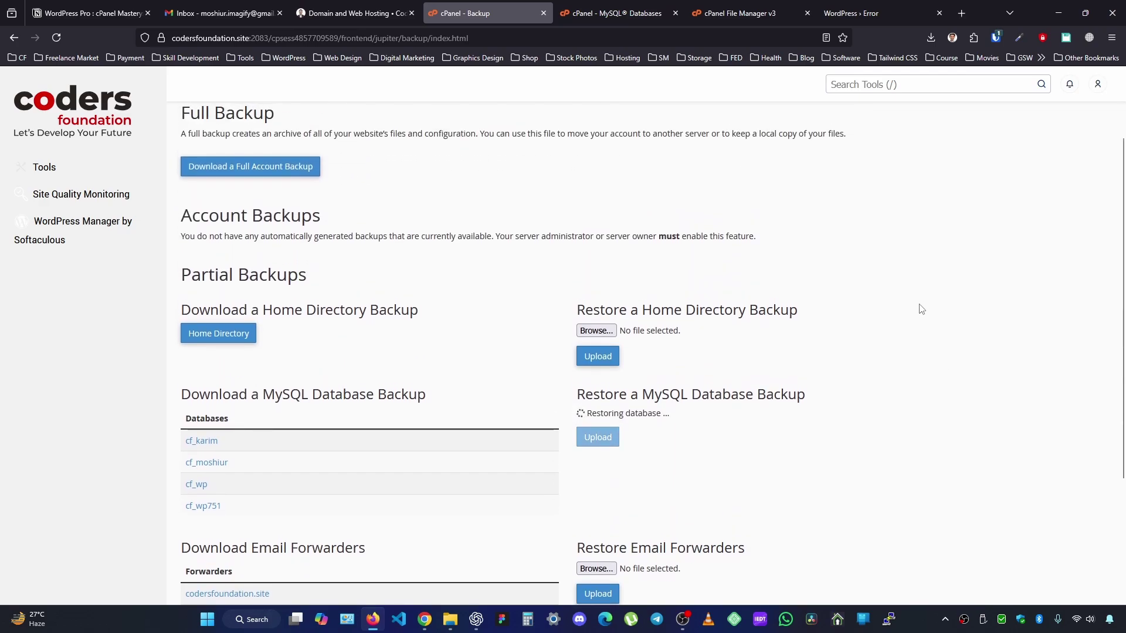
scroll(872, 311, "down", 2)
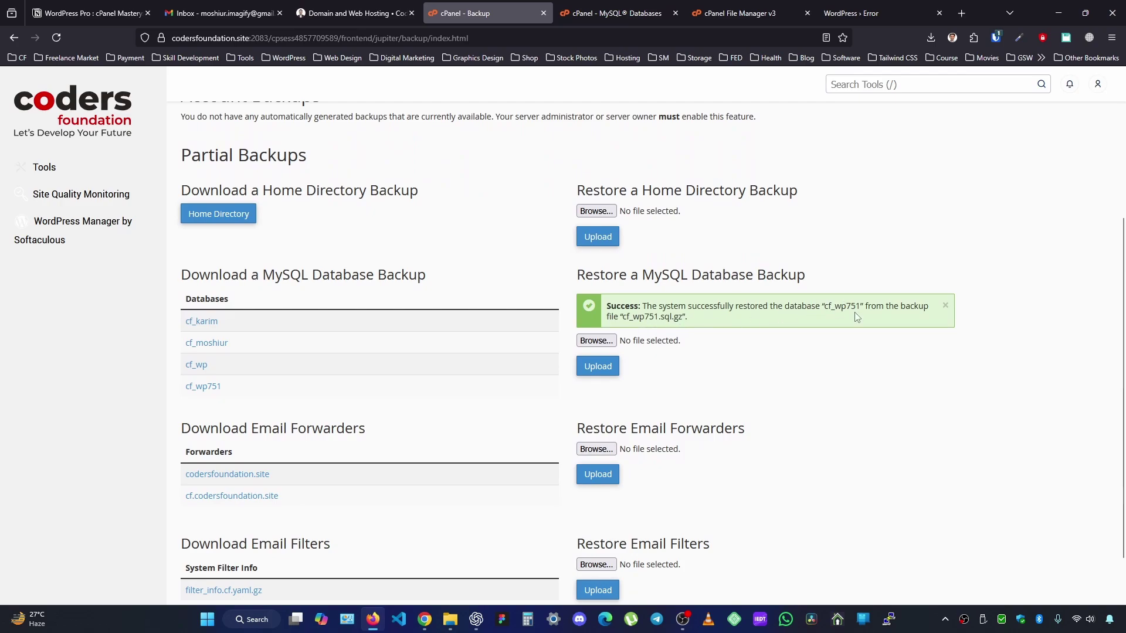
Step: Reload the WordPress admin page to test the site against the restored database, and return to the MySQL Databases page
left_click(858, 13)
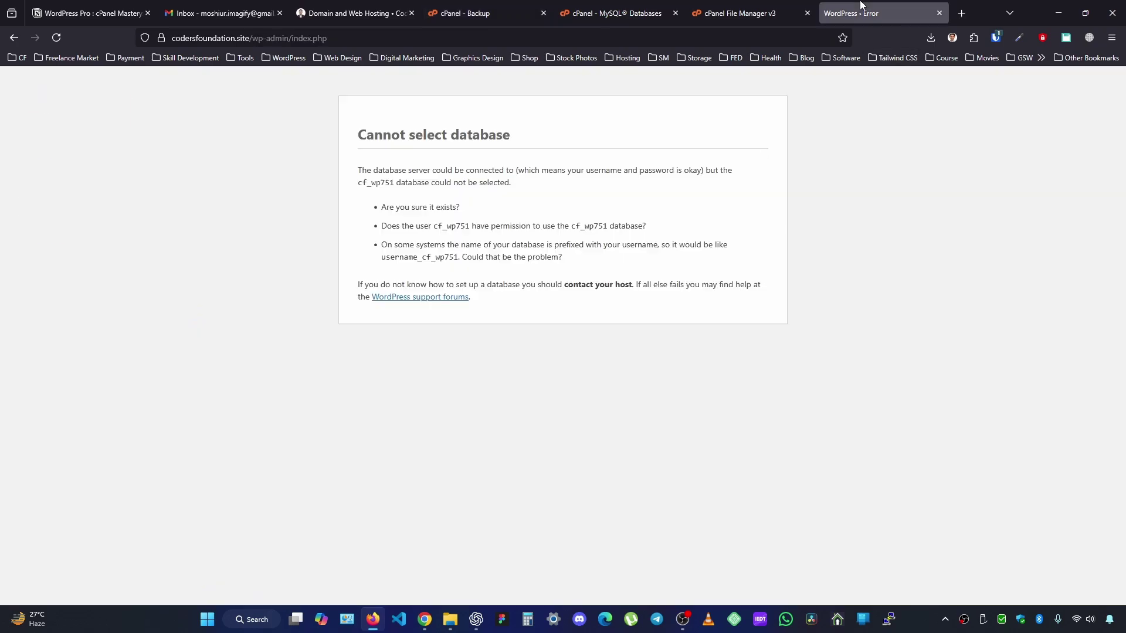
left_click(56, 37)
left_click(500, 7)
left_click(639, 6)
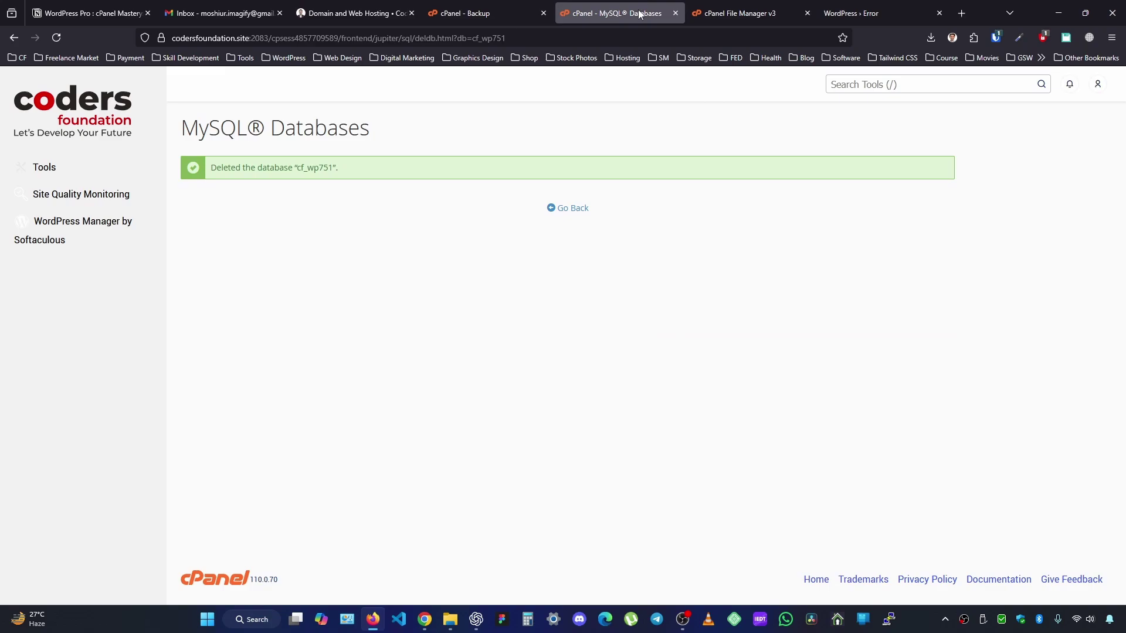
Step: Find phpMyAdmin by searching the tools for "php" and examine the tables of the cf_wp751 database
left_click(87, 121)
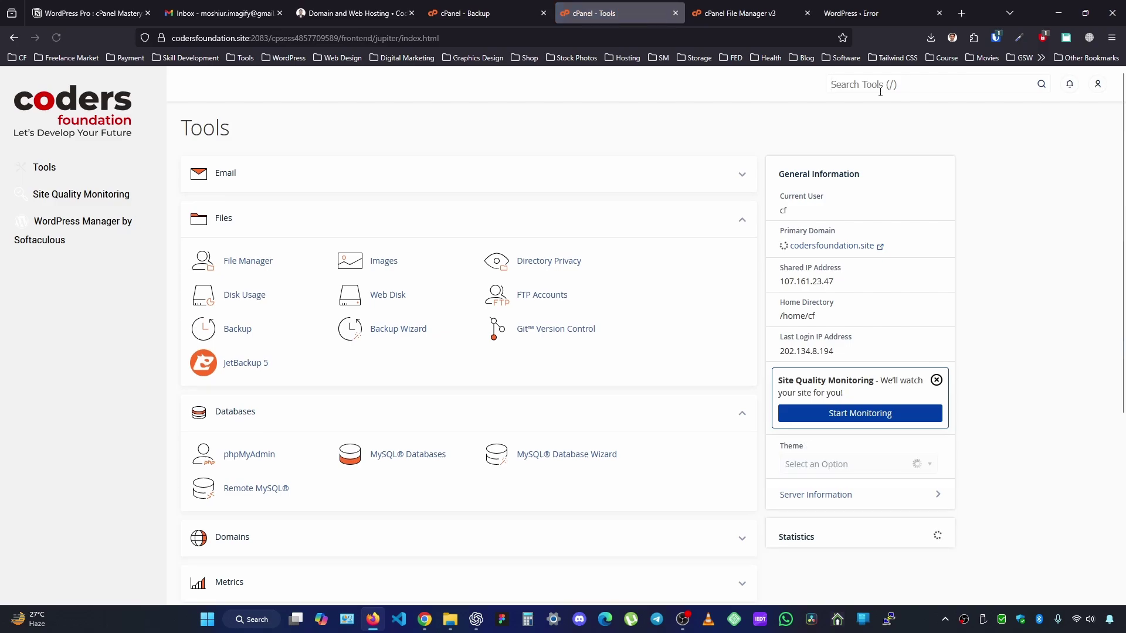
left_click(880, 86)
type("php")
left_click(818, 233)
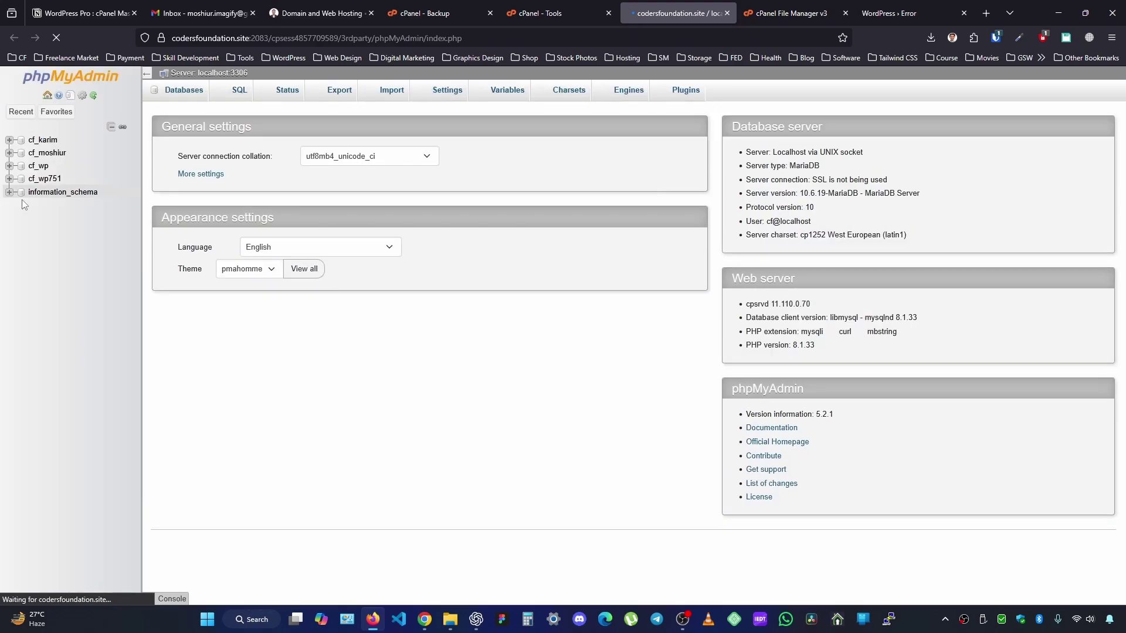
left_click(45, 179)
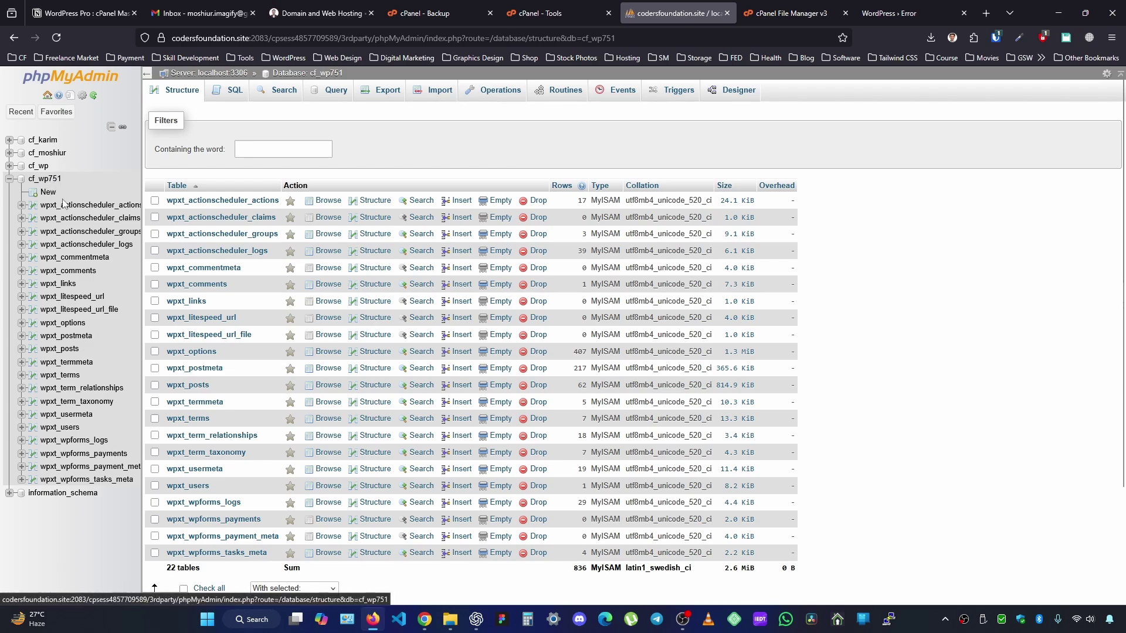
scroll(278, 282, "down", 3)
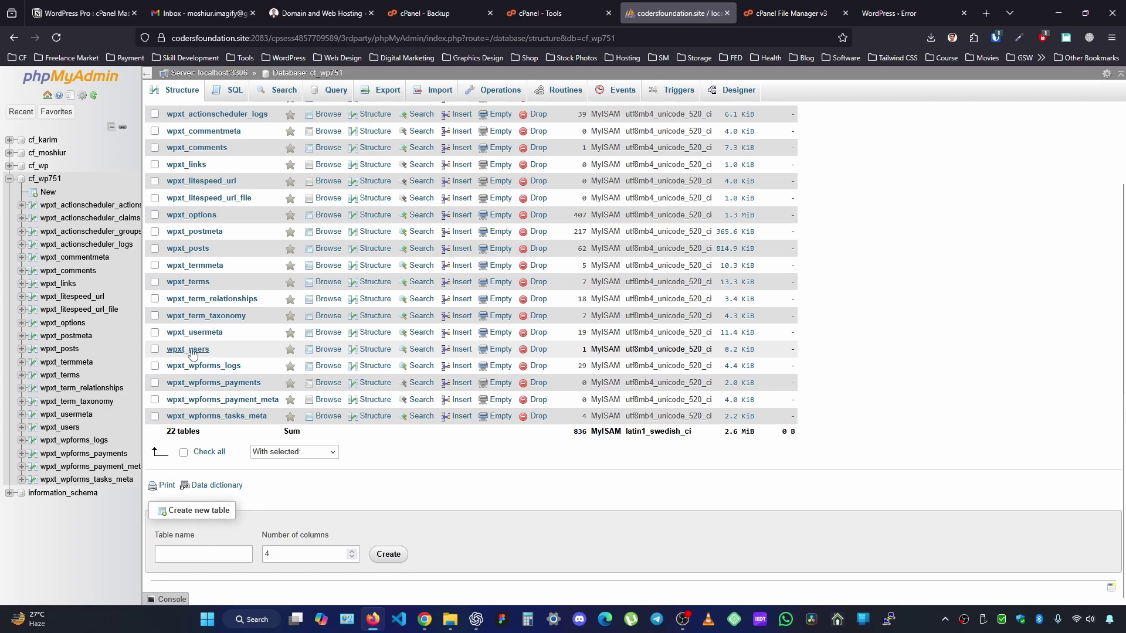
Step: Reopen the MySQL Databases tool and check the privileged users in the list of current databases
left_click(558, 13)
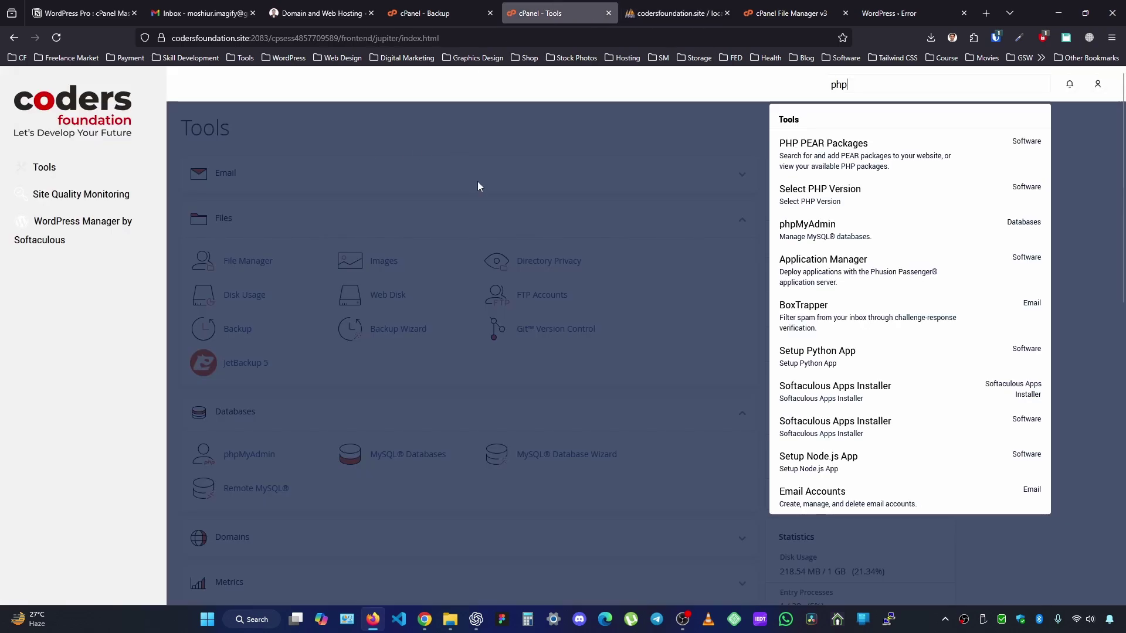
left_click(503, 141)
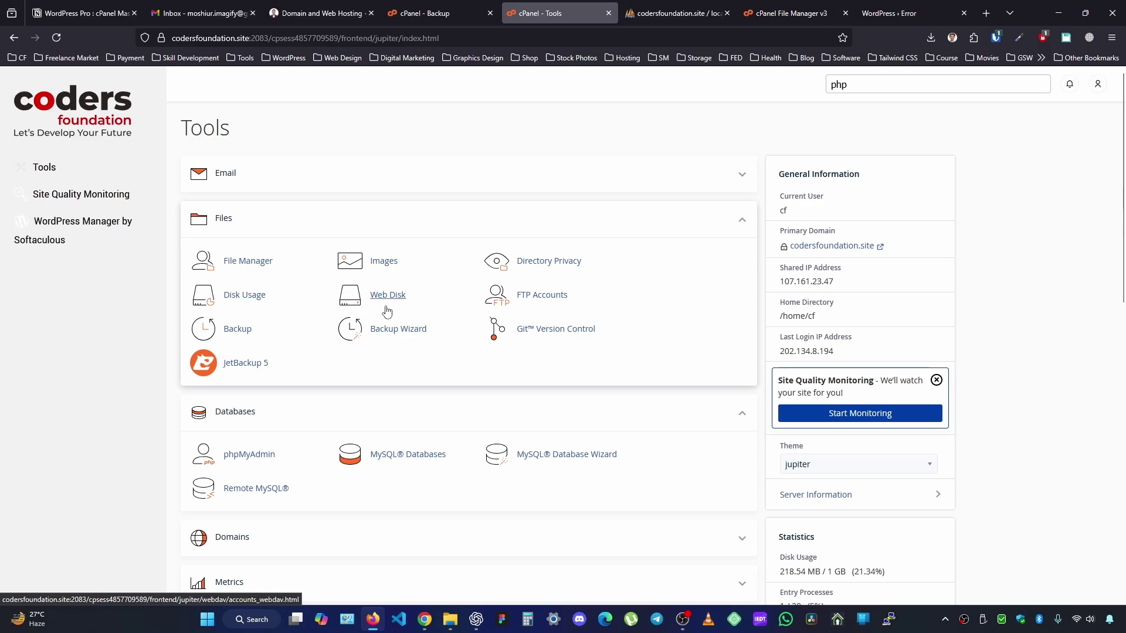
scroll(387, 311, "down", 3)
left_click(410, 344)
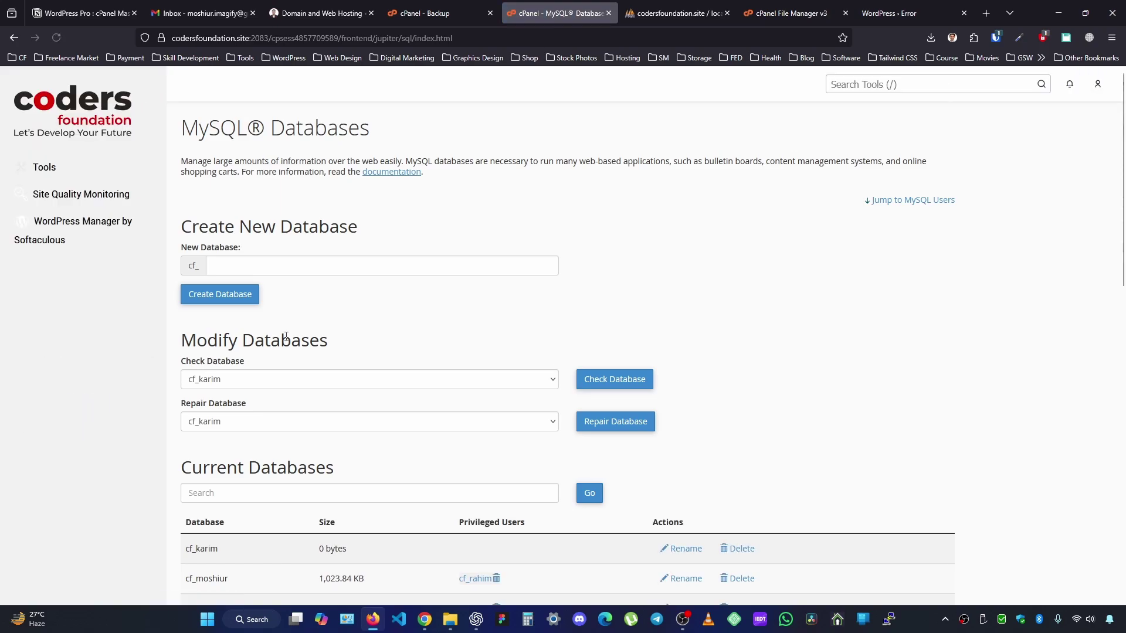
scroll(289, 337, "down", 6)
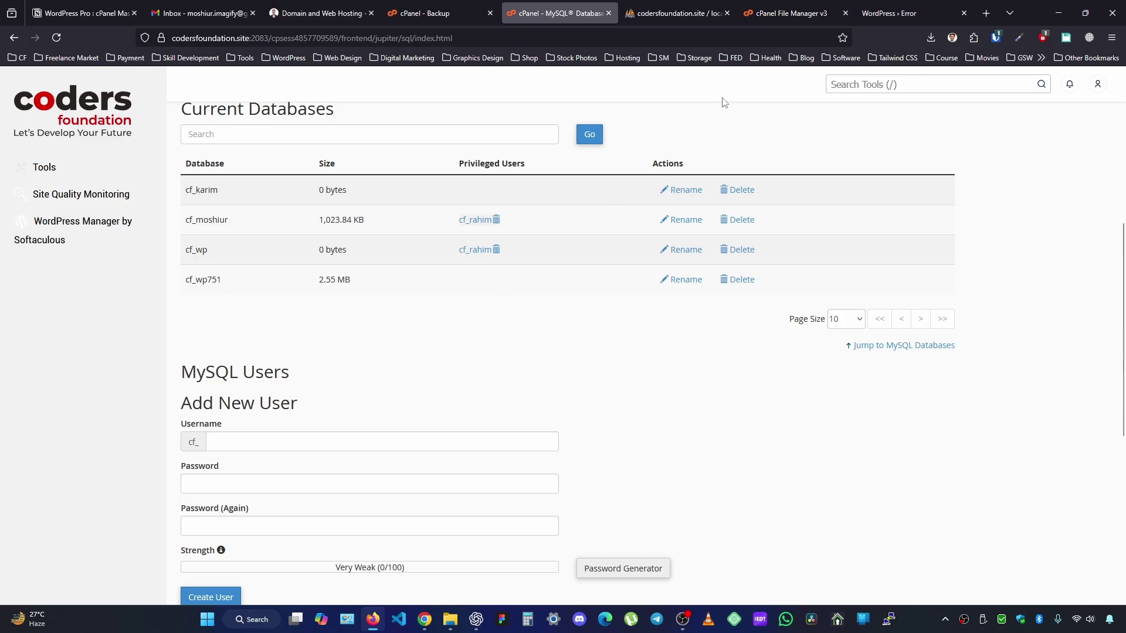
Step: View the contents of wp-config.php from the public_html folder in File Manager to check its database settings
left_click(789, 13)
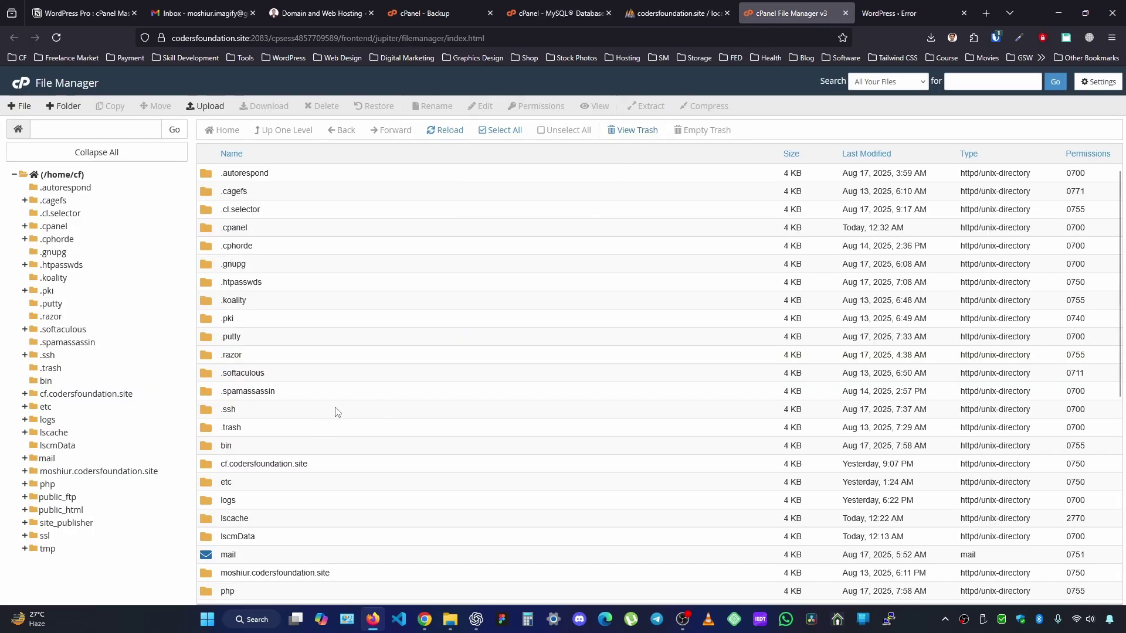
left_click(60, 512)
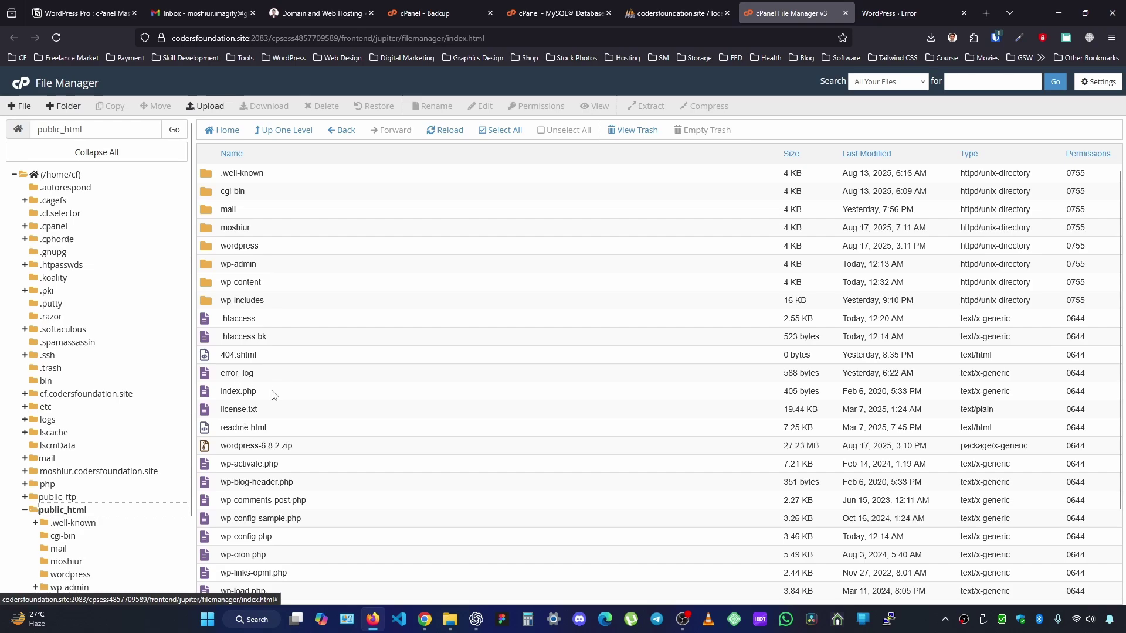
scroll(247, 469, "down", 3)
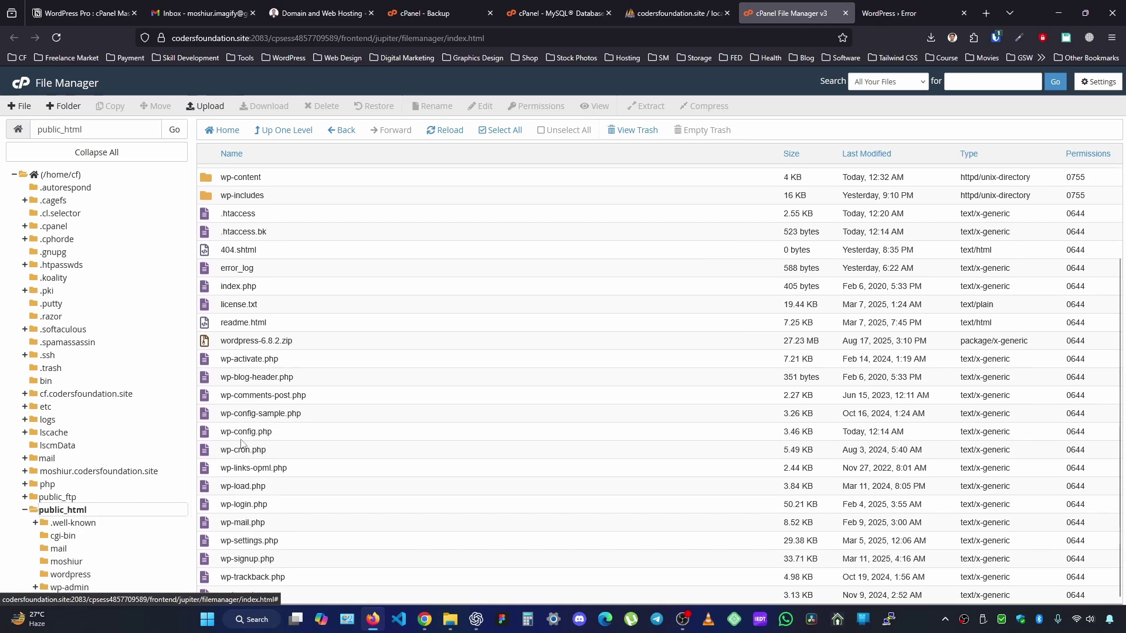
left_click(209, 434)
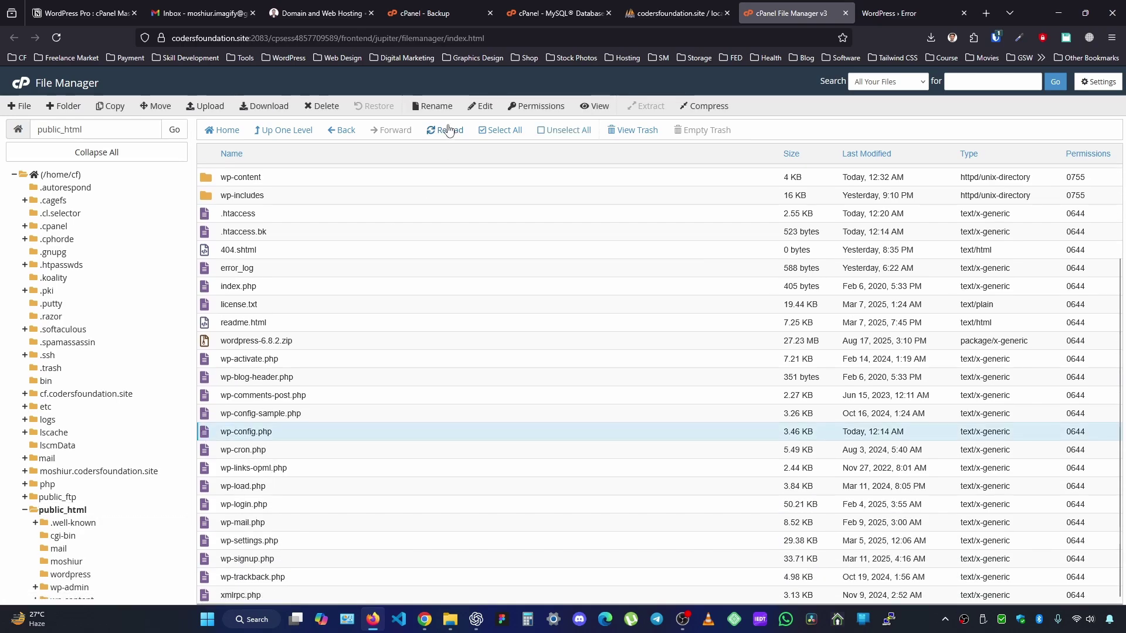
left_click(594, 106)
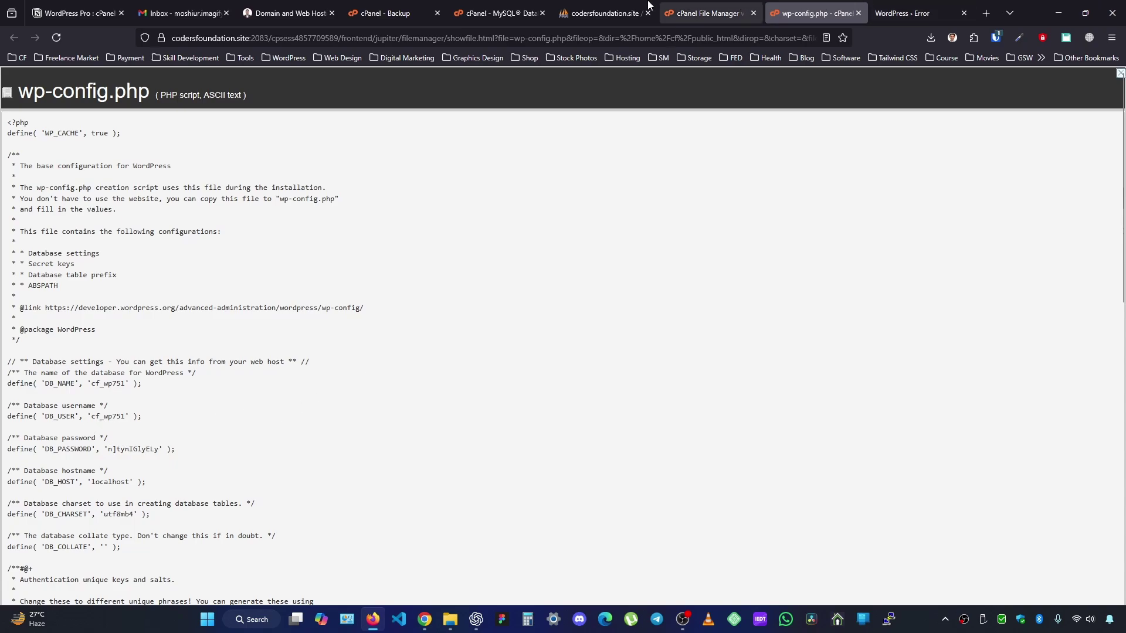
Step: Add the user cf_wp751 to the database cf_wp751 in the MySQL Databases tool
left_click(496, 12)
scroll(502, 377, "down", 6)
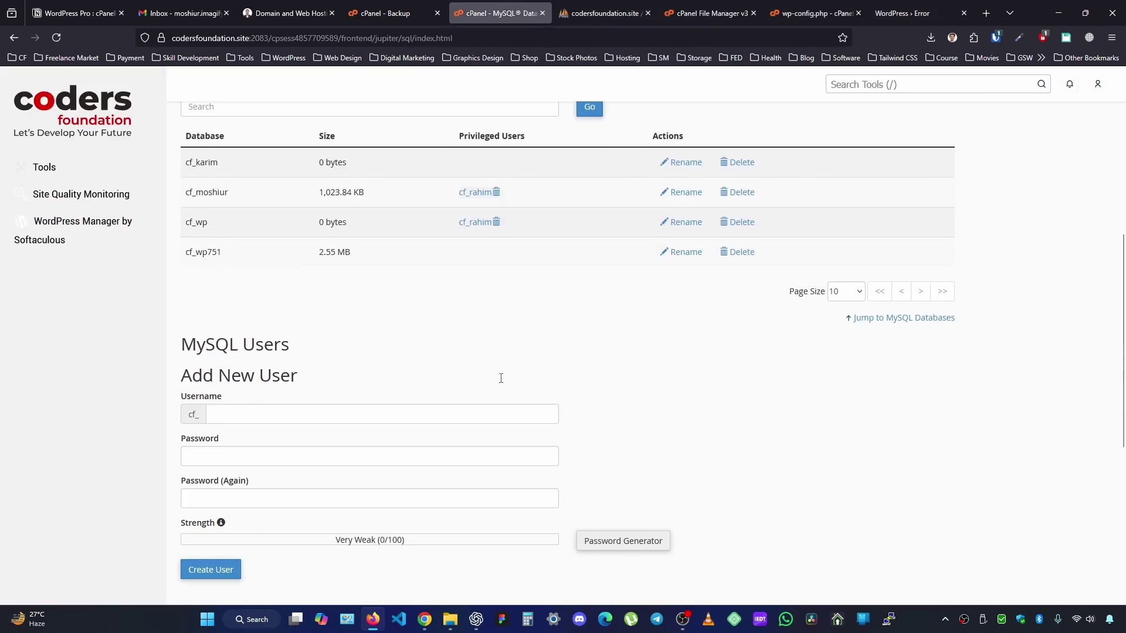
left_click(234, 300)
left_click(231, 347)
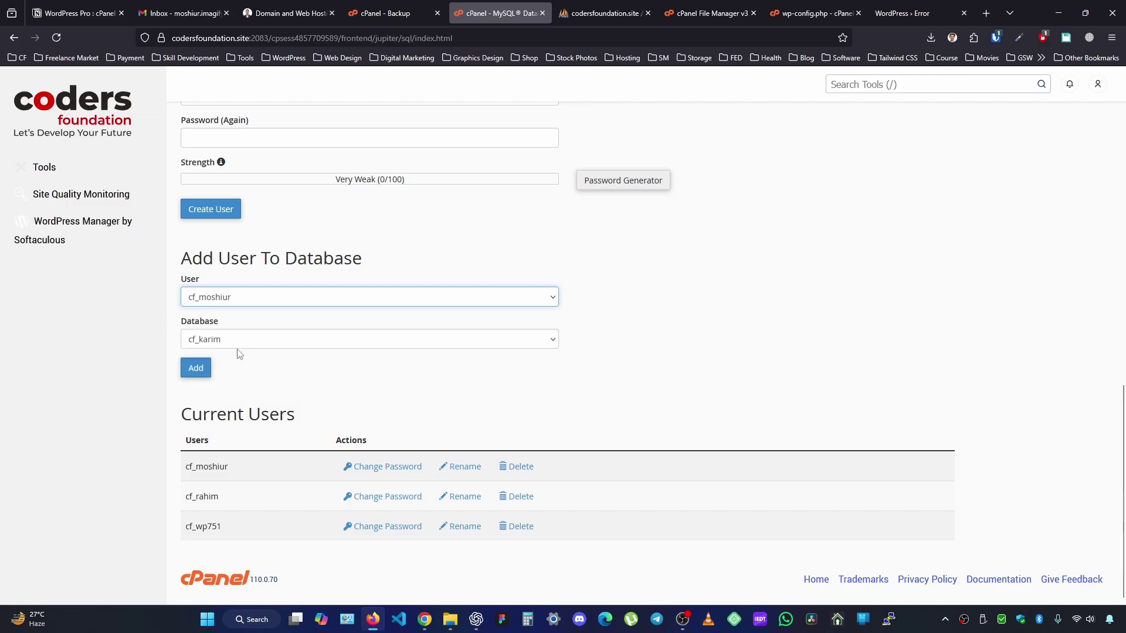
left_click(243, 345)
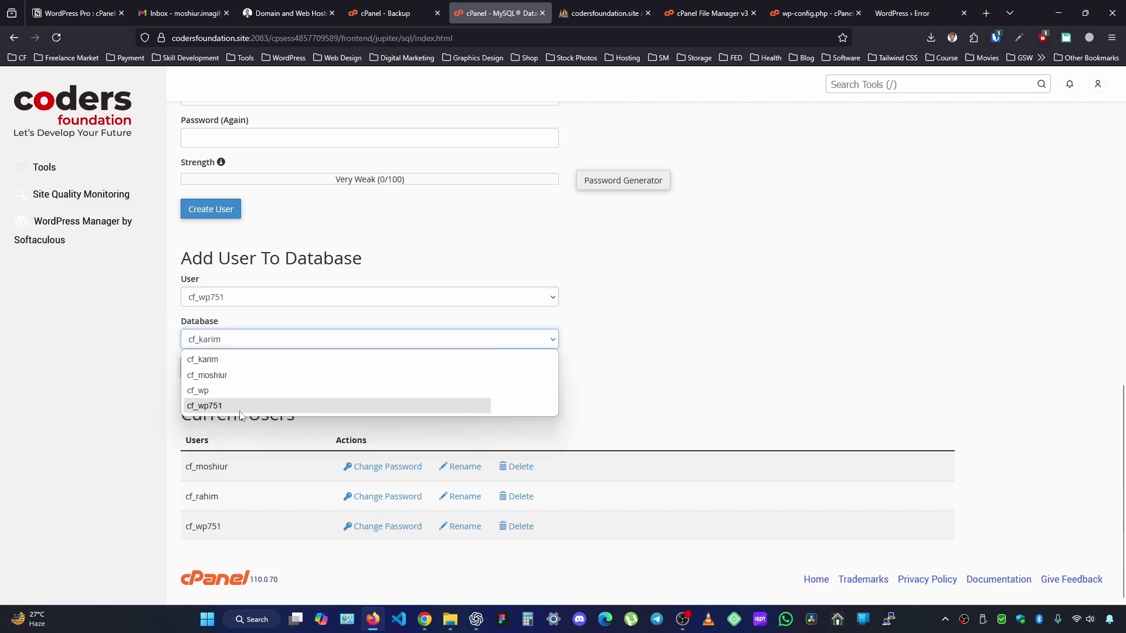
left_click(226, 405)
left_click(195, 369)
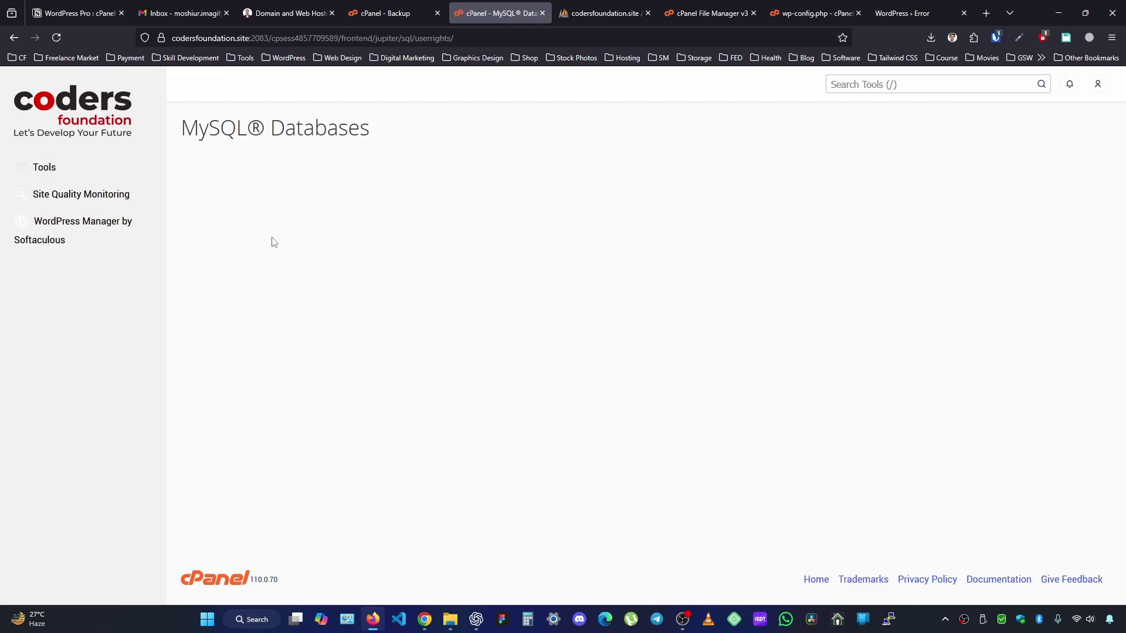
Step: Grant the user cf_wp751 all privileges on the cf_wp751 database and save the changes
left_click(211, 231)
scroll(235, 269, "down", 2)
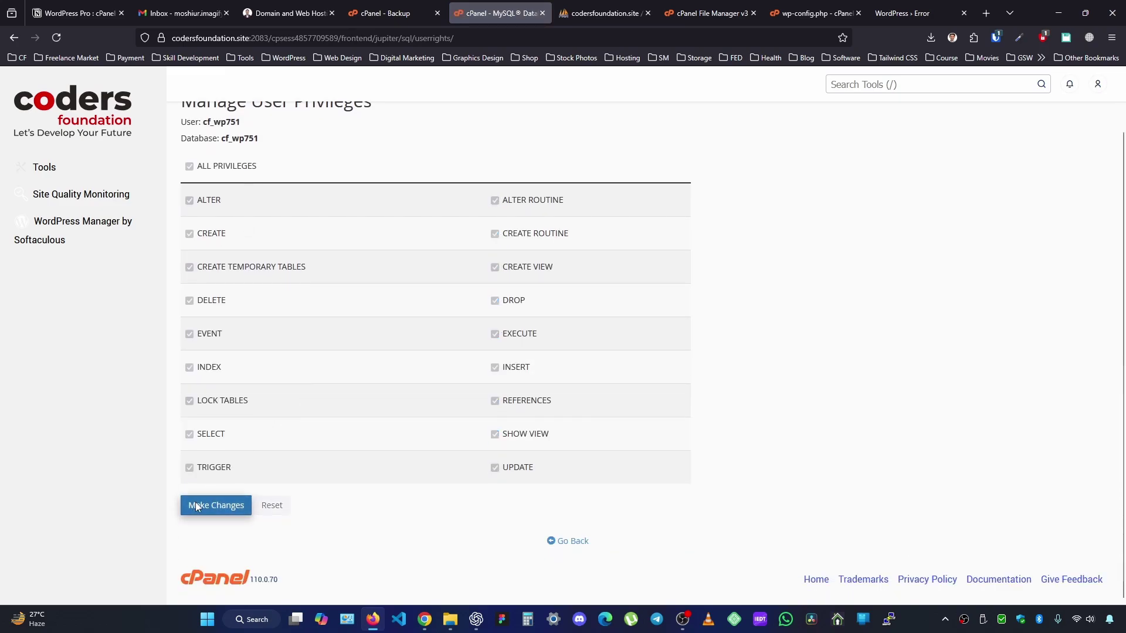
left_click(197, 504)
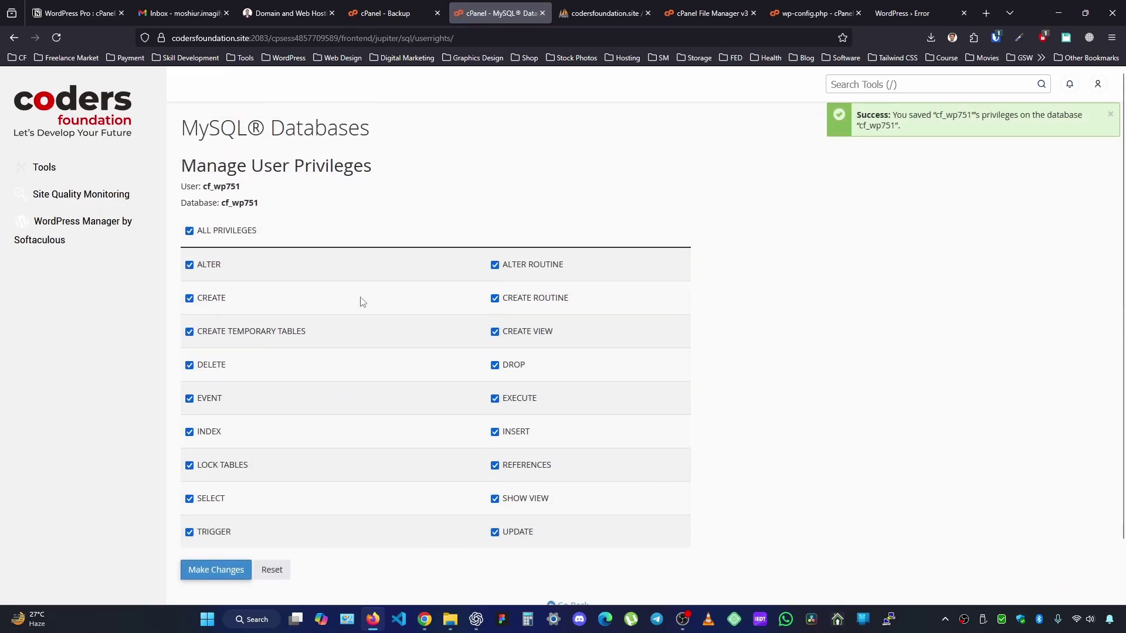
Step: Reload the WordPress admin page to test the database connection, and return to the user privileges page
left_click(914, 13)
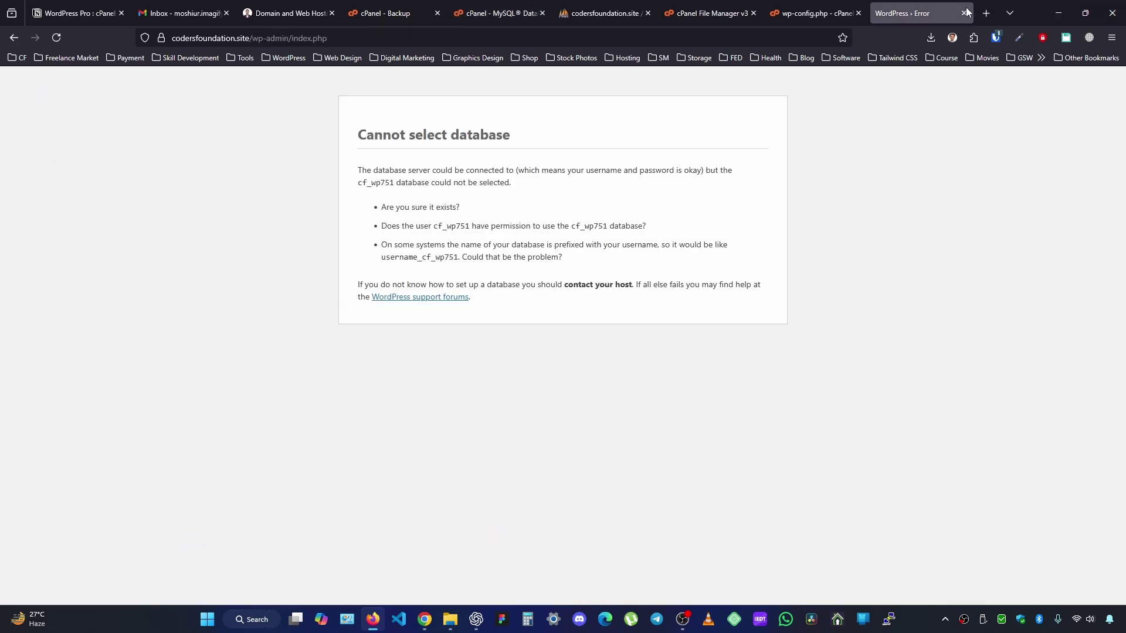
left_click(55, 38)
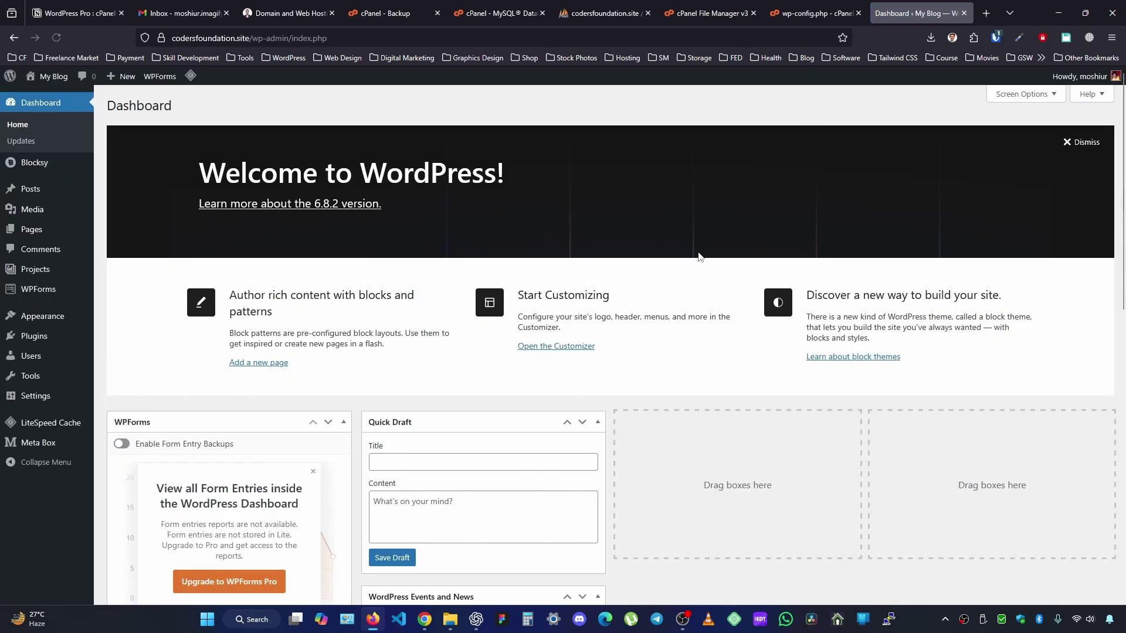
left_click(496, 13)
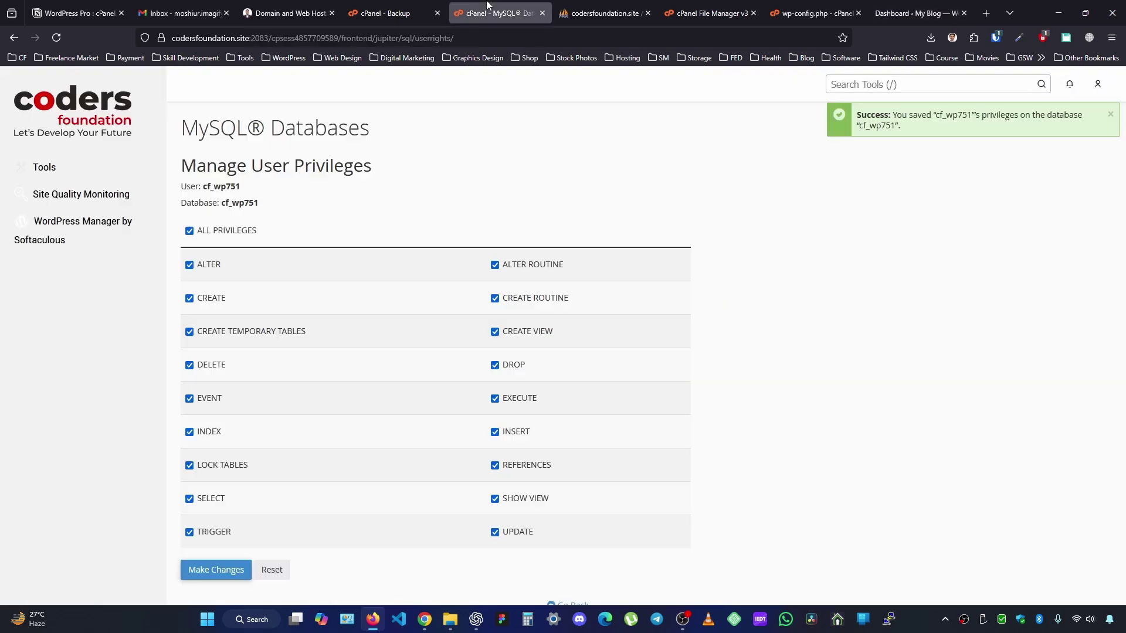
Step: Review the full and partial backup options on the cPanel Backup page, and go back to the cPanel home page
left_click(384, 13)
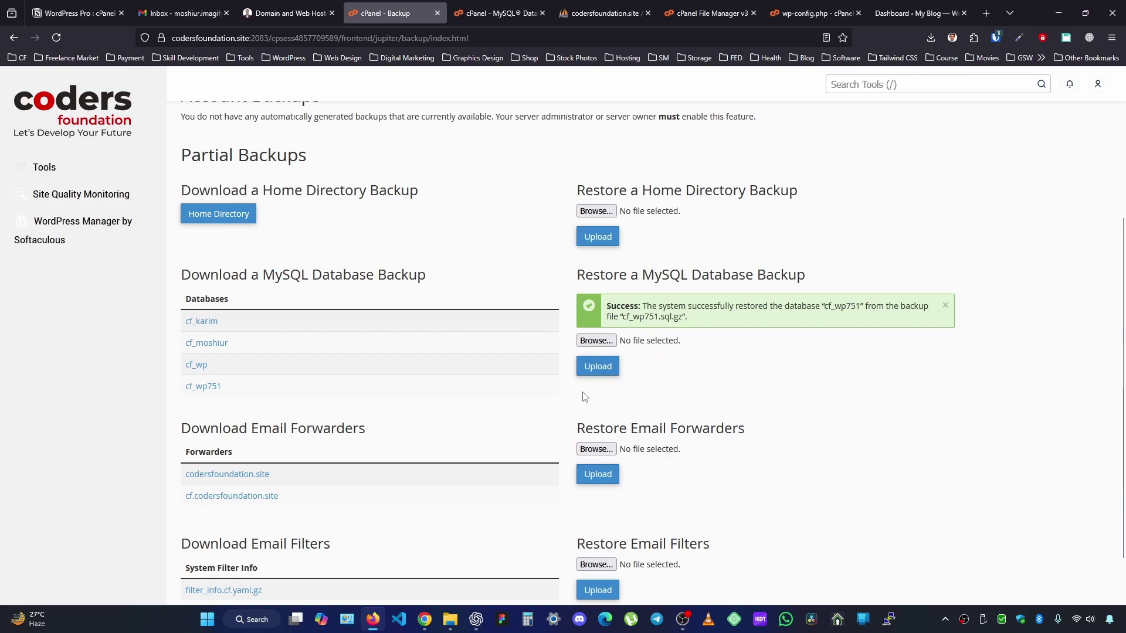
scroll(485, 349, "up", 4)
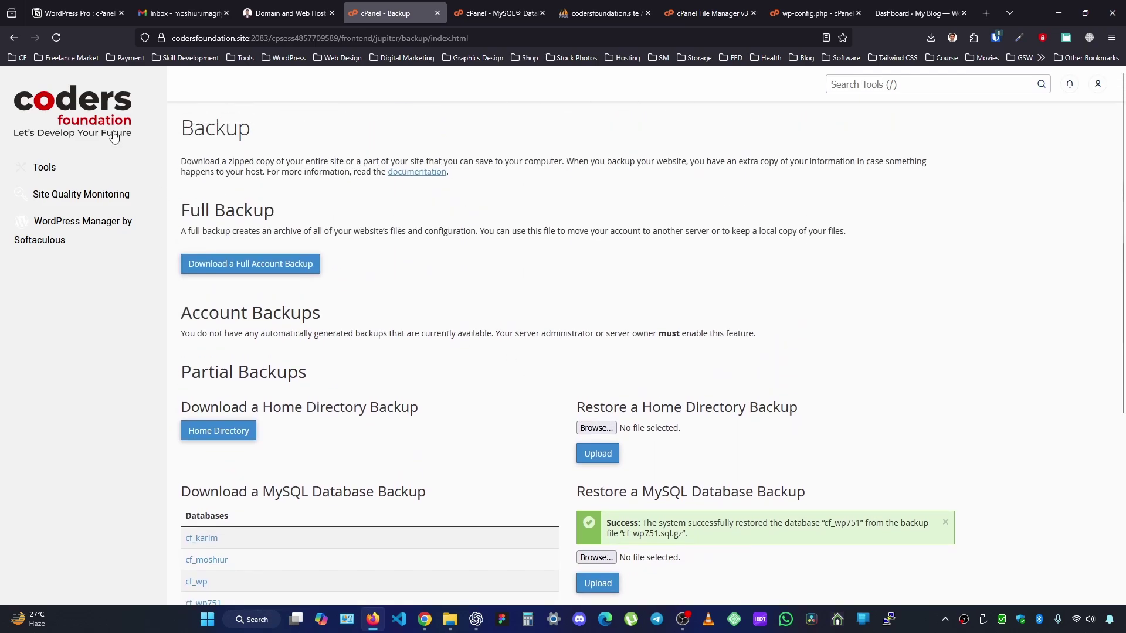
scroll(343, 290, "down", 3)
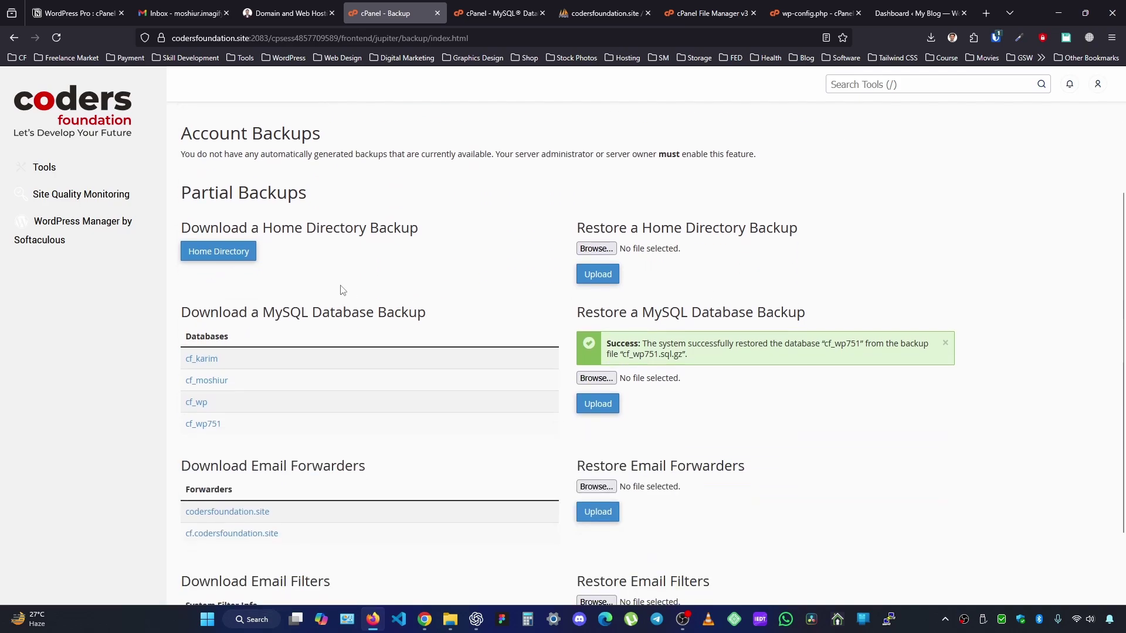
scroll(712, 328, "up", 3)
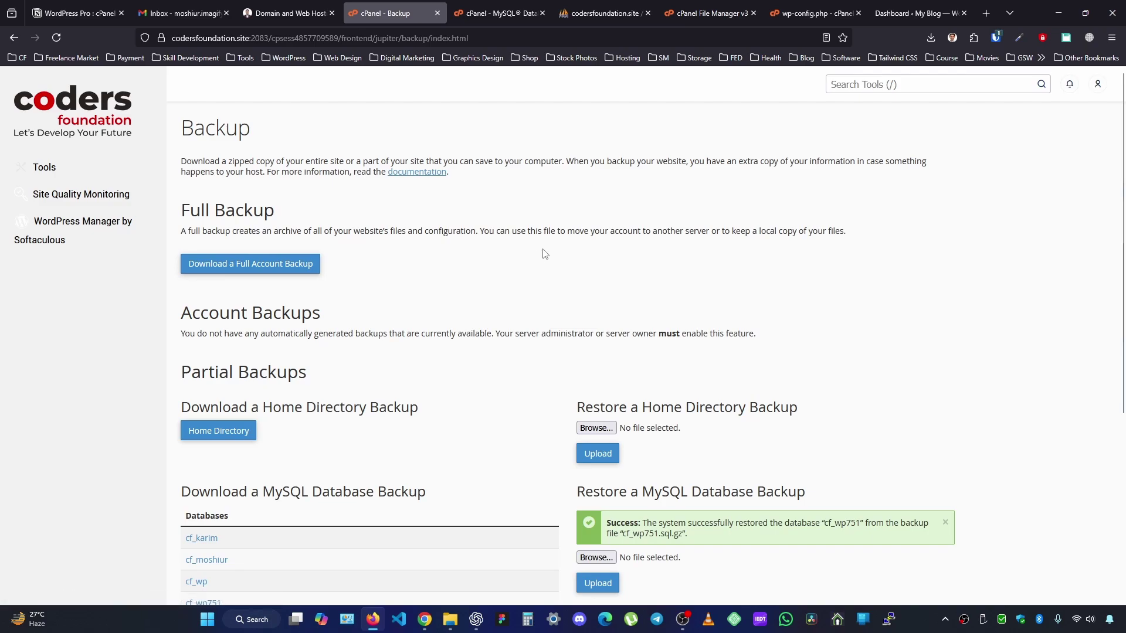
left_click(67, 117)
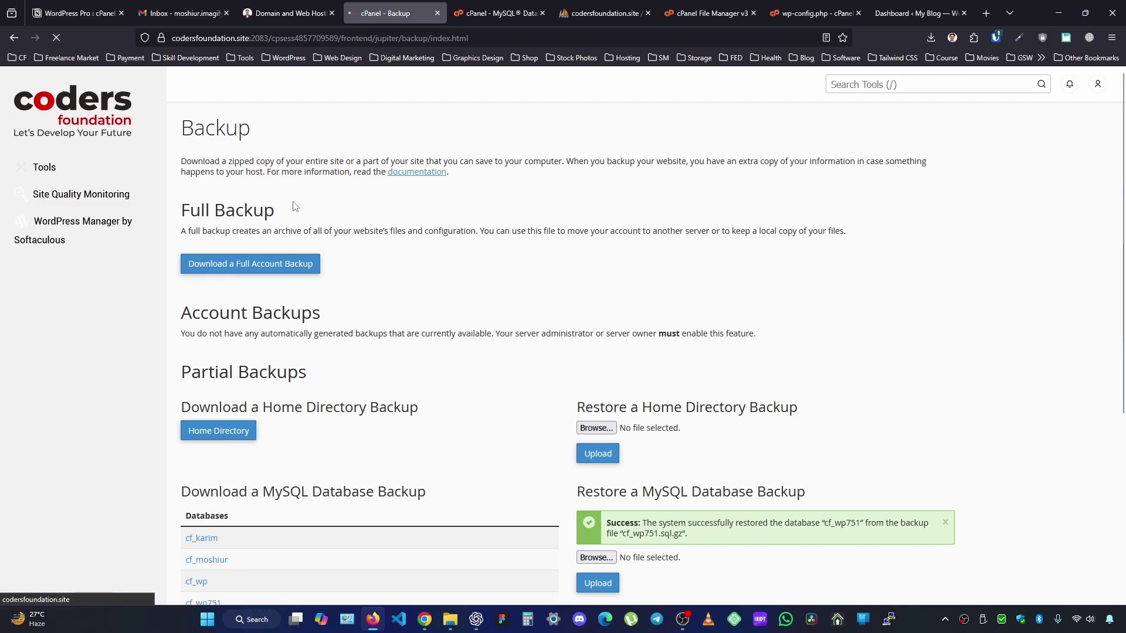